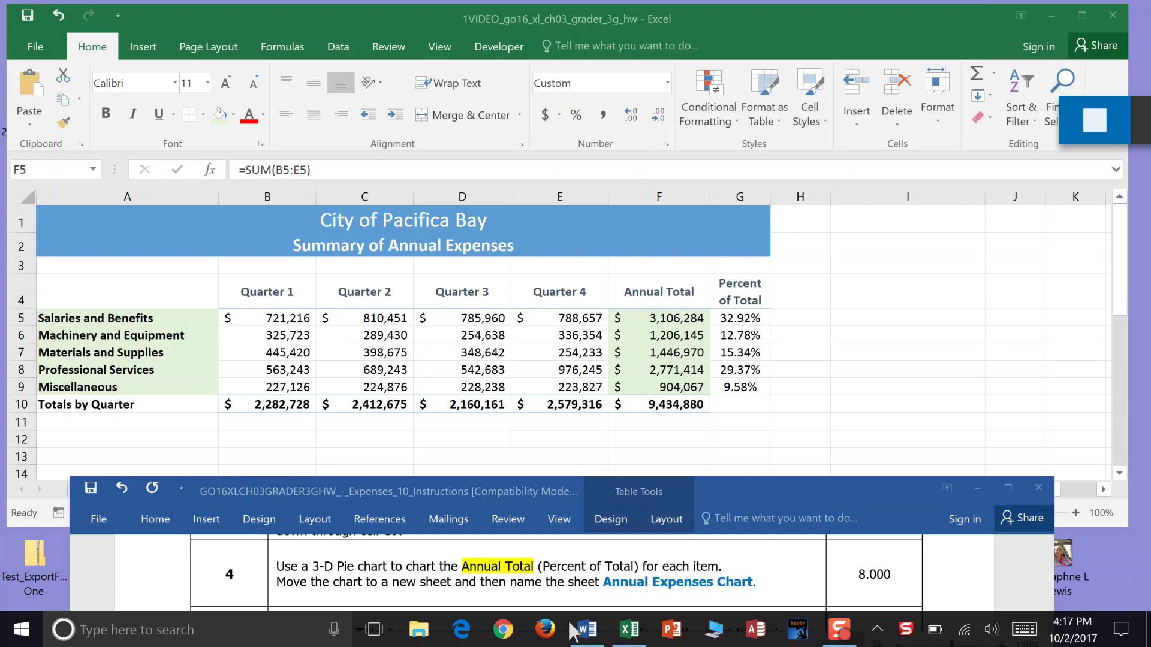
# Check the 'Percent of Total' note in the Word instructions, then return to the Expenses sheet.
pyautogui.click(628, 574)
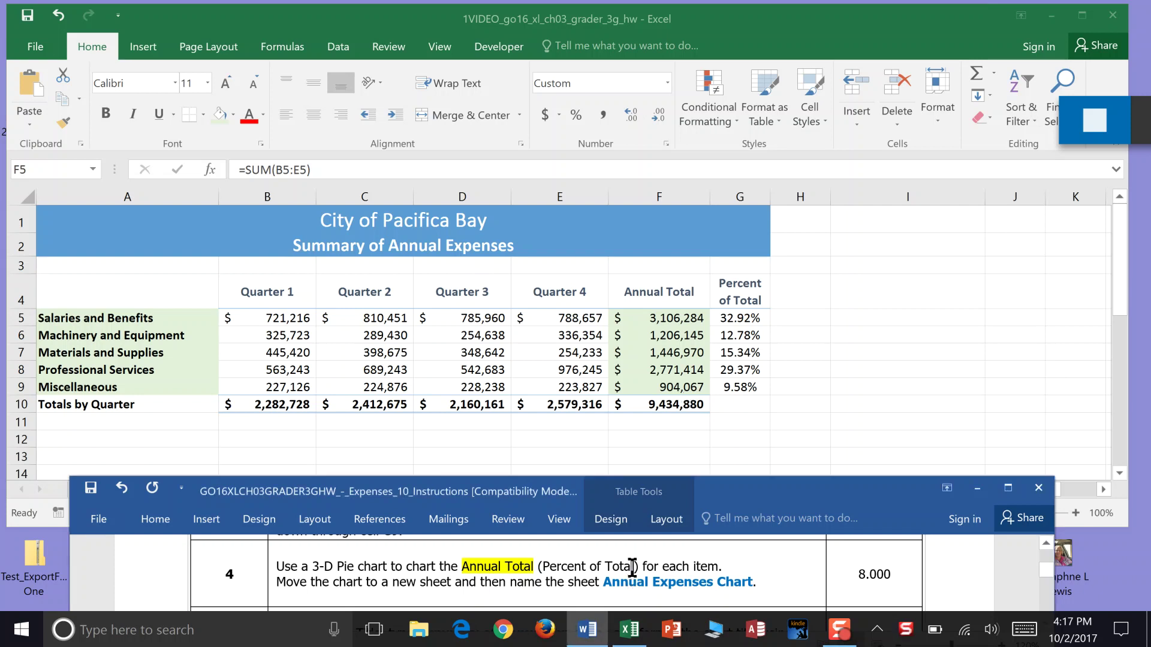
pyautogui.moveTo(611, 567); pyautogui.dragTo(542, 567)
pyautogui.click(250, 120)
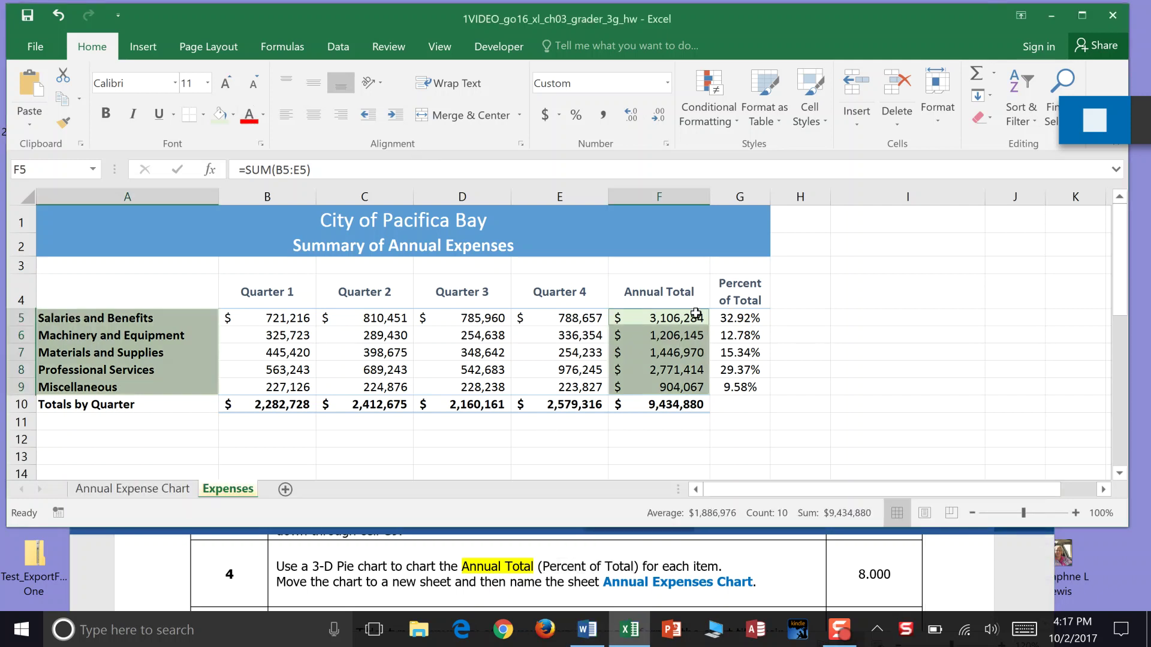
pyautogui.click(853, 314)
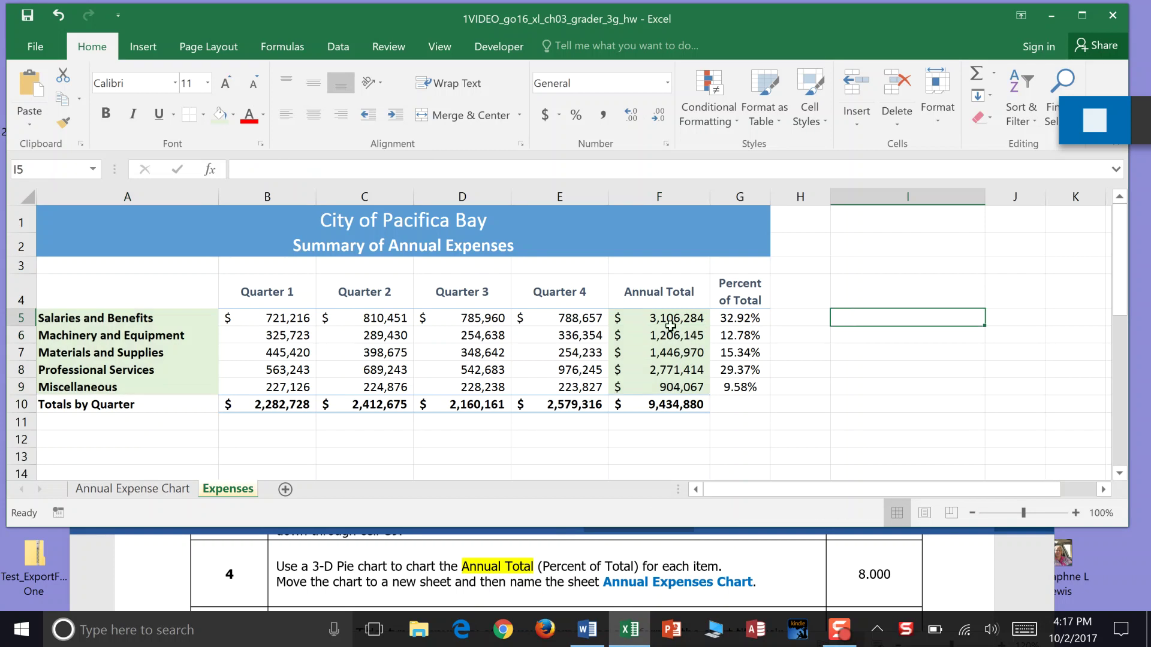
# Delete the old Annual Expense Chart sheet and select A5:A9 together with G5:G9.
pyautogui.click(158, 487)
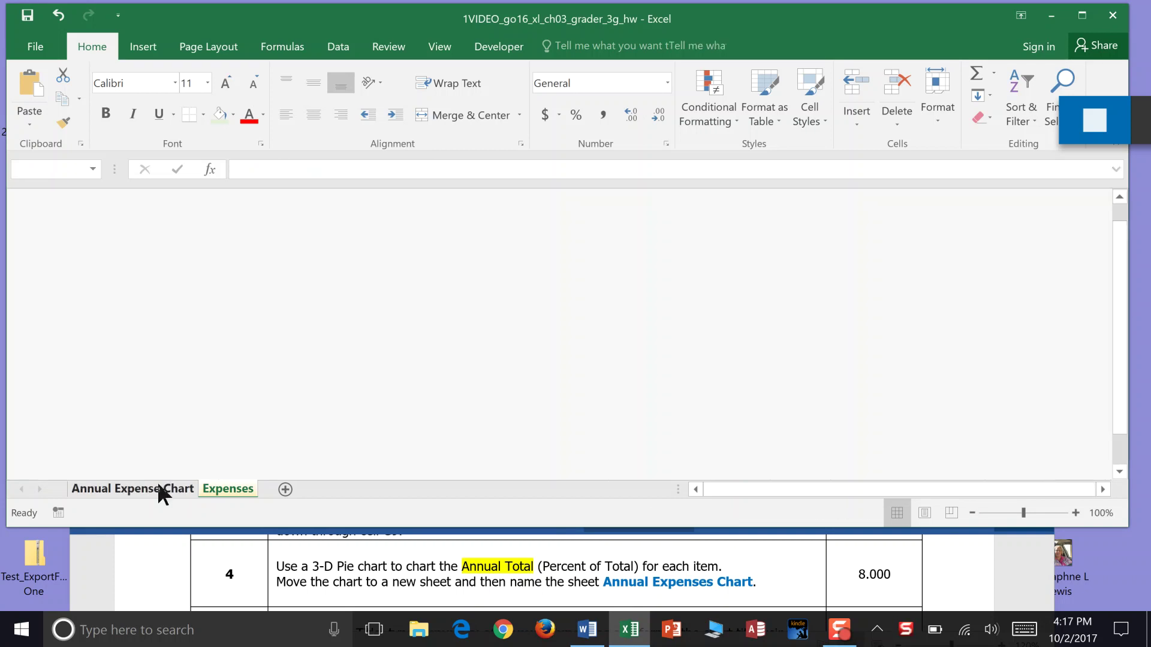
pyautogui.rightClick(159, 487)
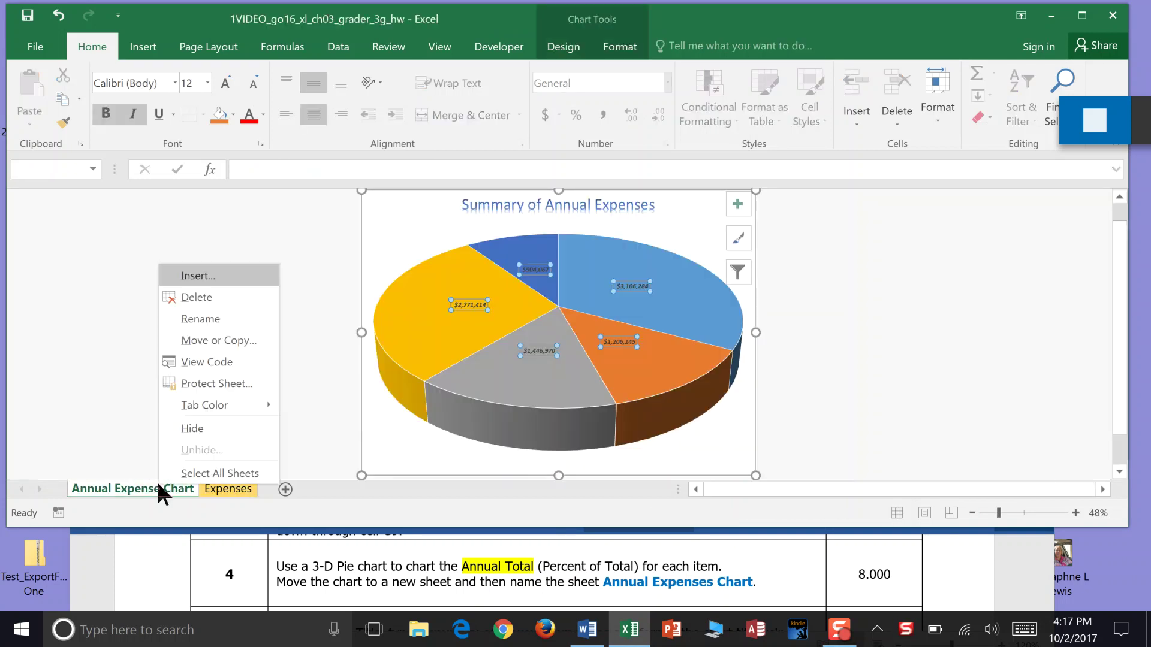
pyautogui.click(207, 297)
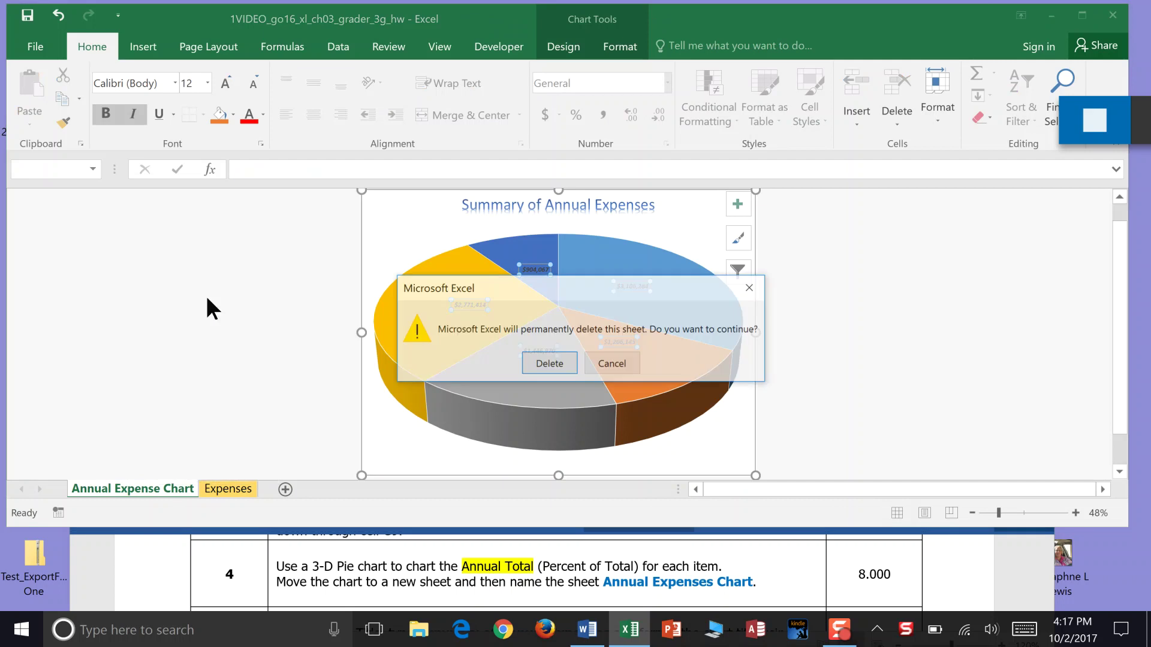
pyautogui.click(545, 365)
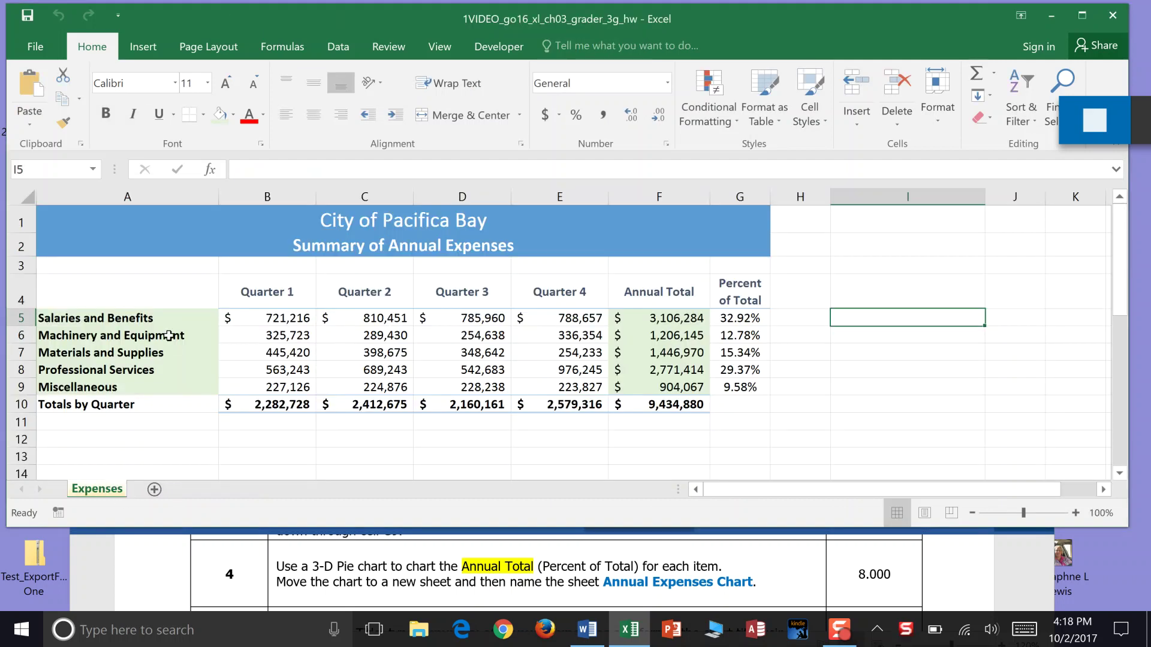
pyautogui.moveTo(158, 318); pyautogui.dragTo(167, 385)
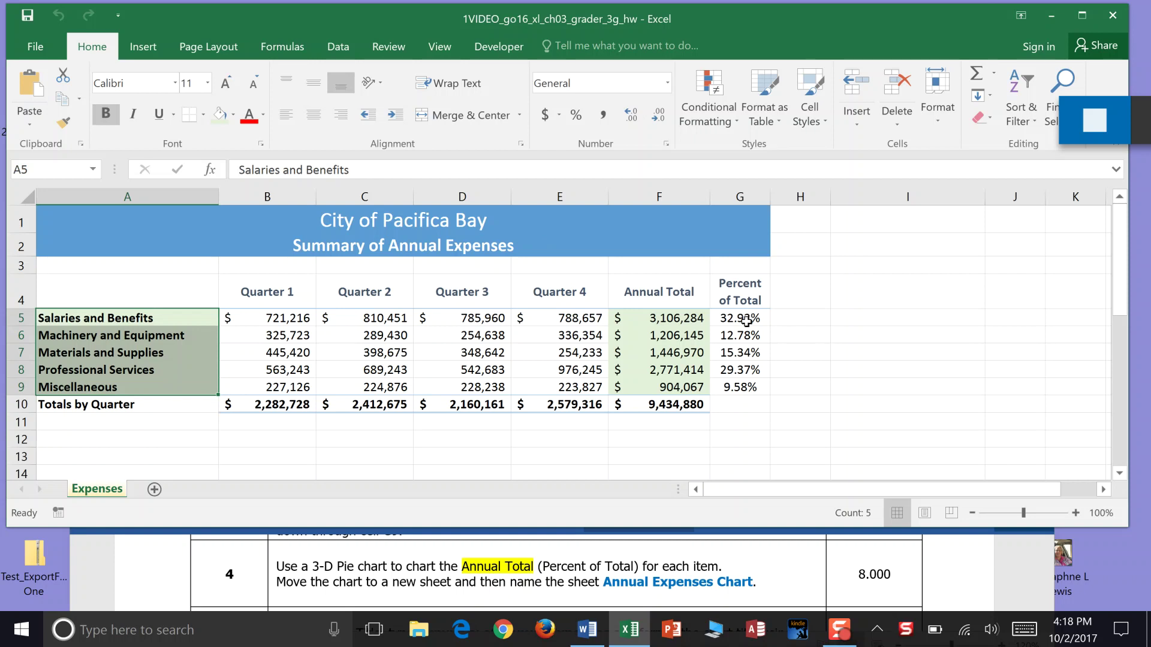
pyautogui.keyDown('ctrl'); pyautogui.moveTo(746, 321); pyautogui.dragTo(749, 386); pyautogui.keyUp('ctrl')
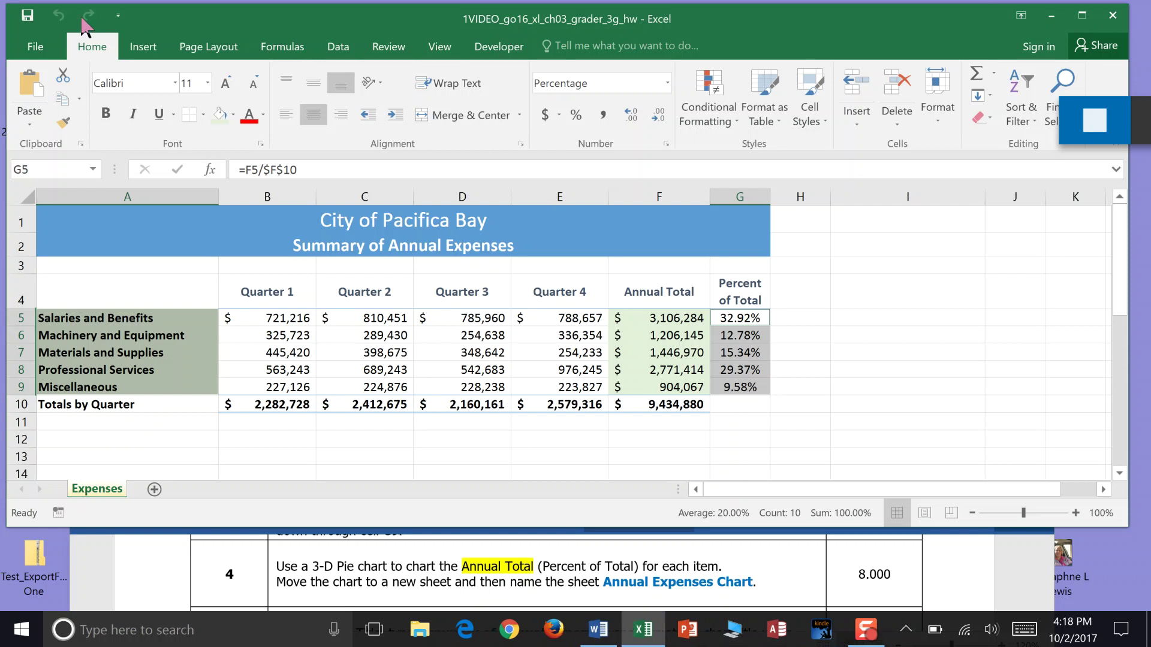
# Insert a 3-D Pie chart from the All Charts Pie category for the selected data.
pyautogui.click(144, 46)
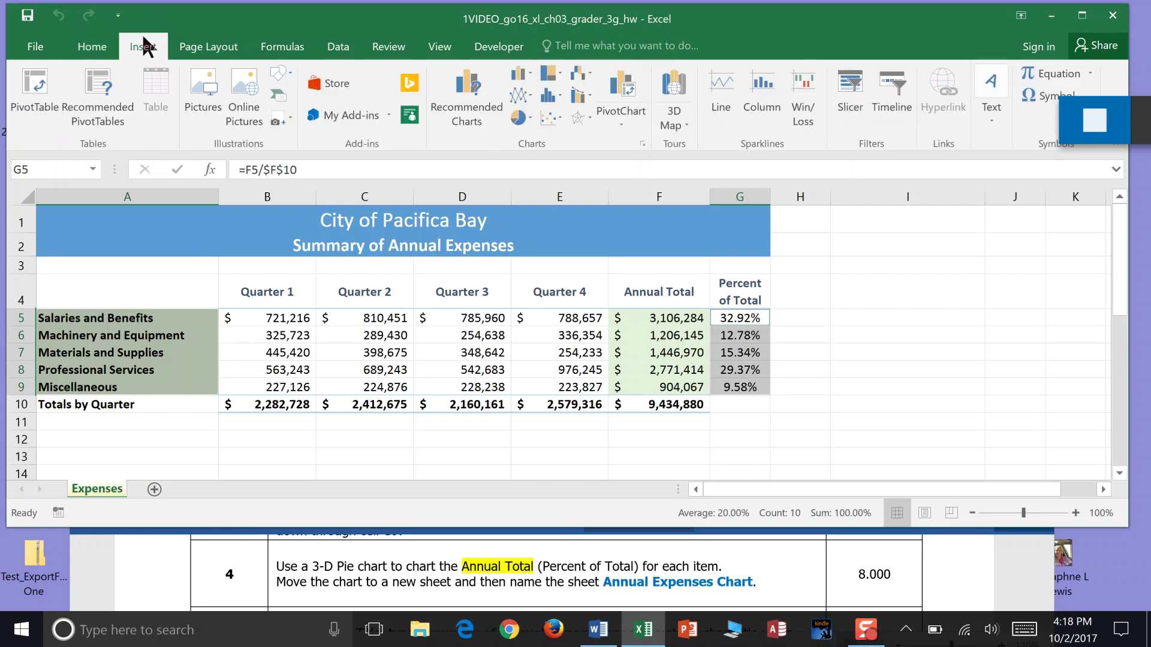
pyautogui.click(641, 143)
pyautogui.click(445, 42)
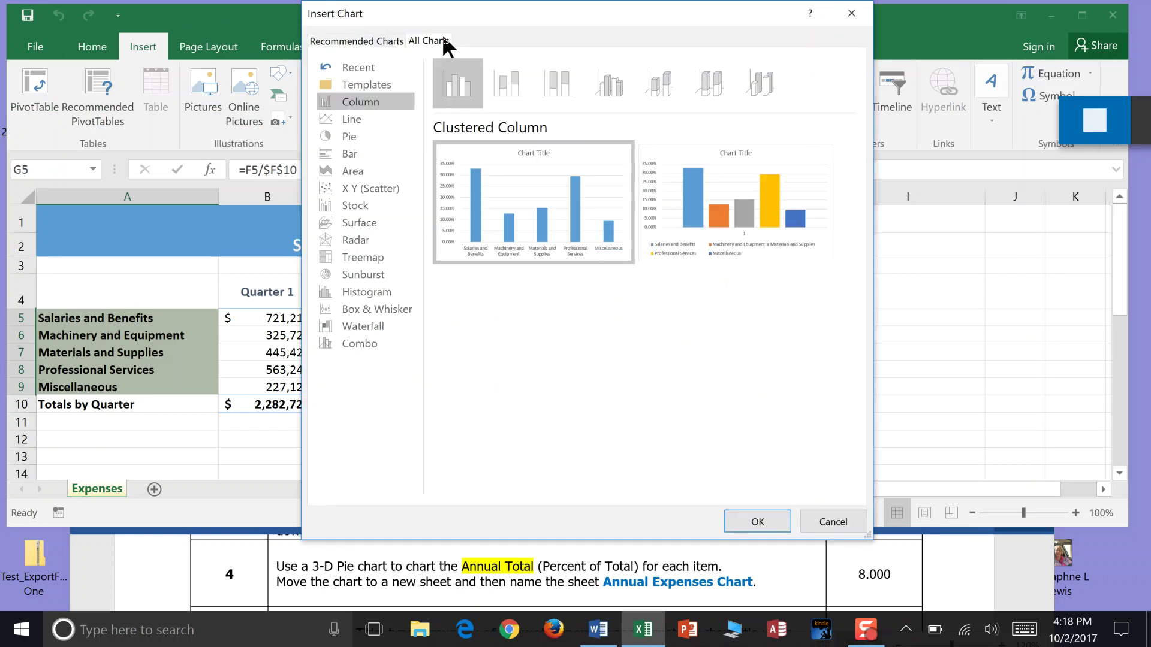
pyautogui.click(373, 133)
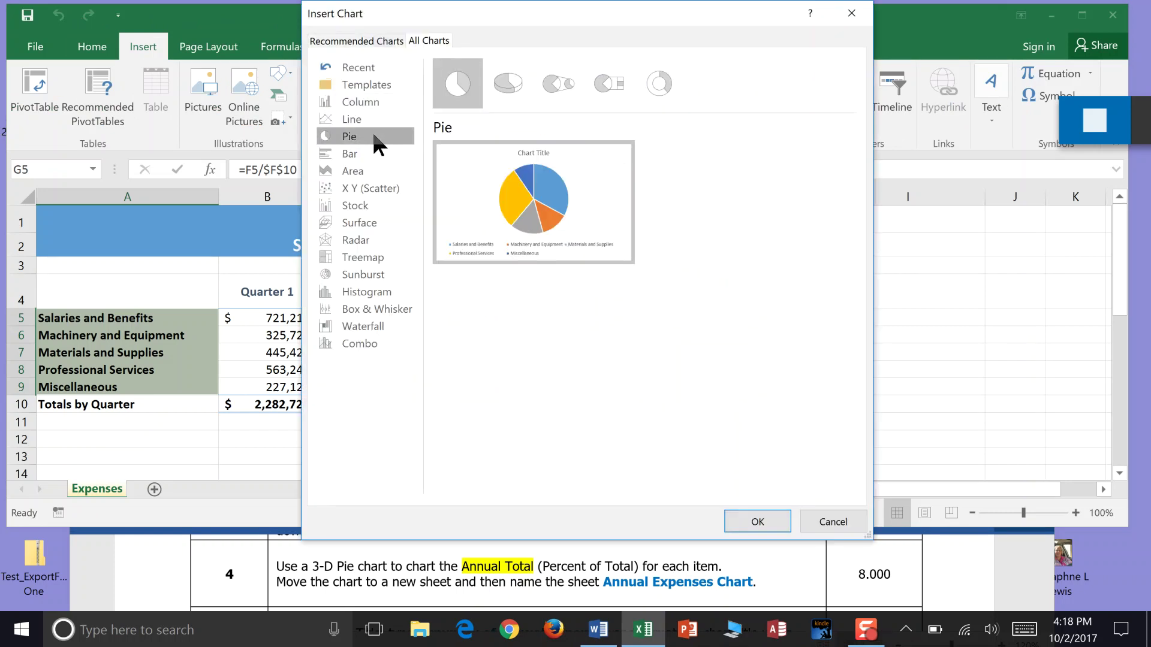
pyautogui.click(500, 89)
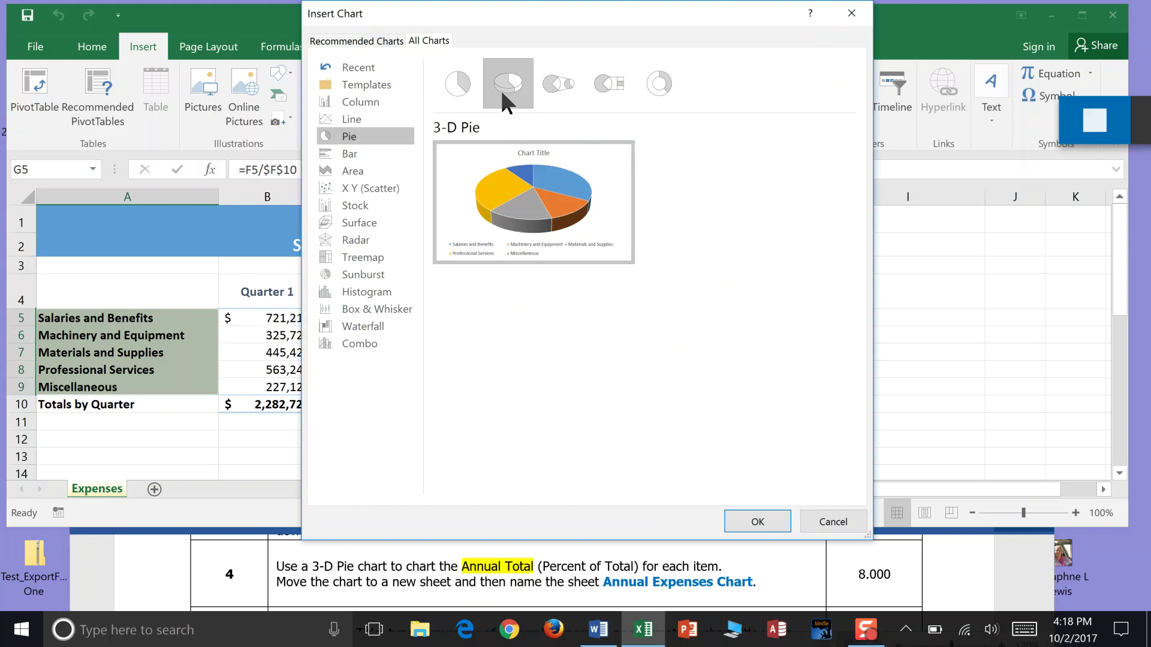
pyautogui.click(751, 519)
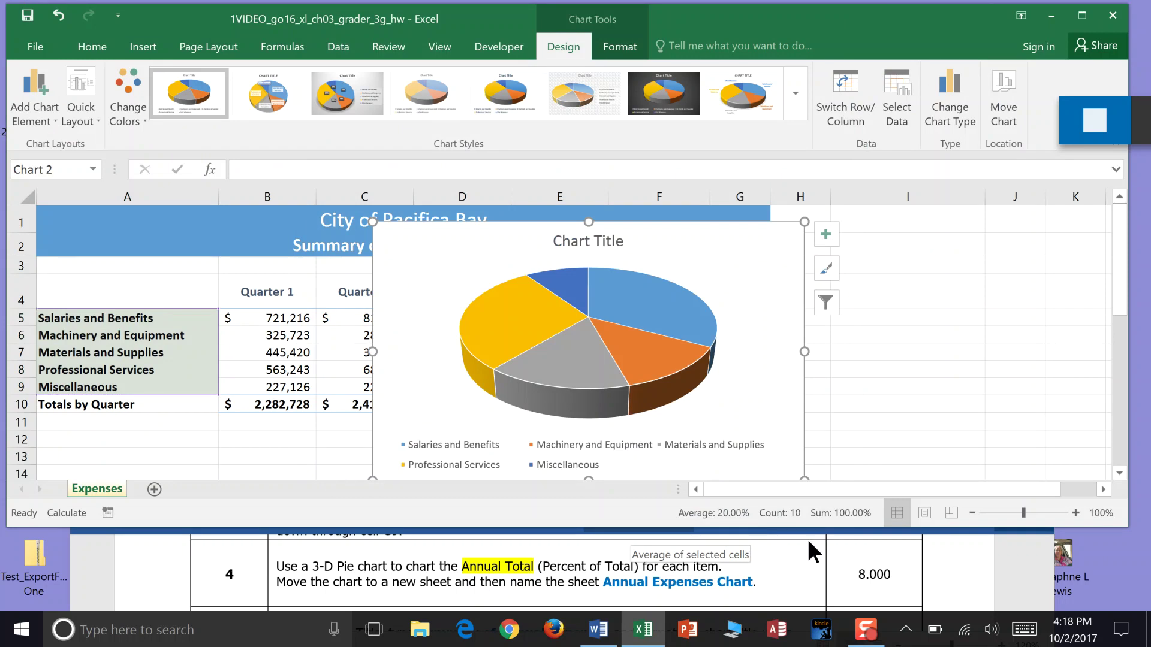
# Scroll the Word instructions to read step 5.
pyautogui.click(966, 563)
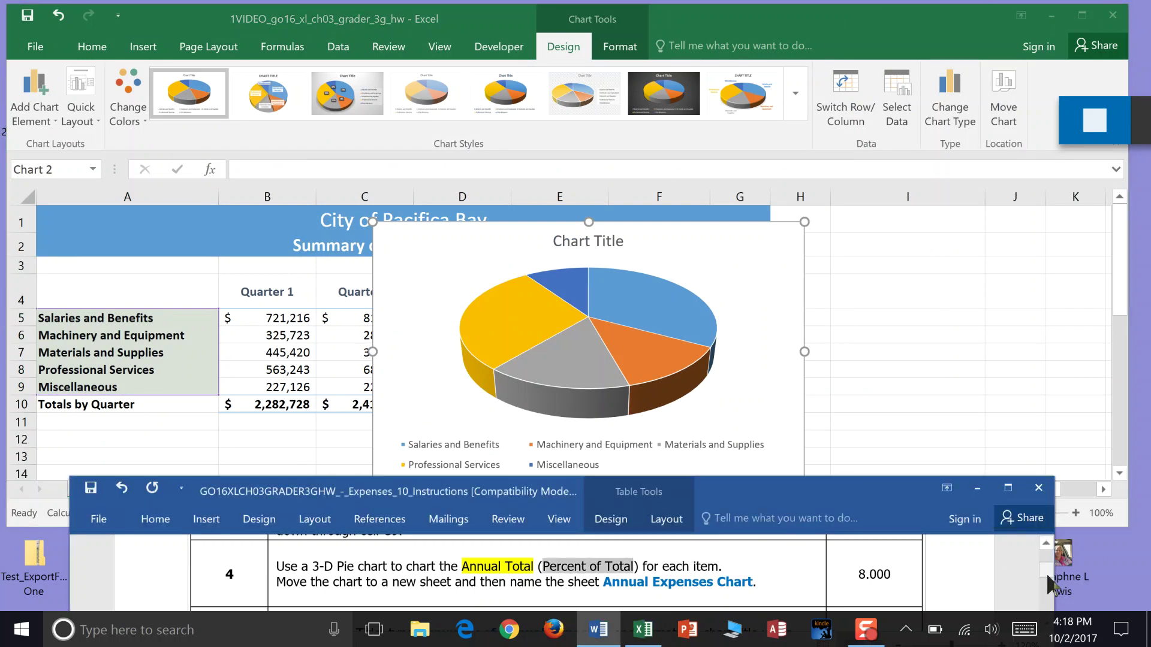
pyautogui.moveTo(1046, 573); pyautogui.dragTo(1048, 577)
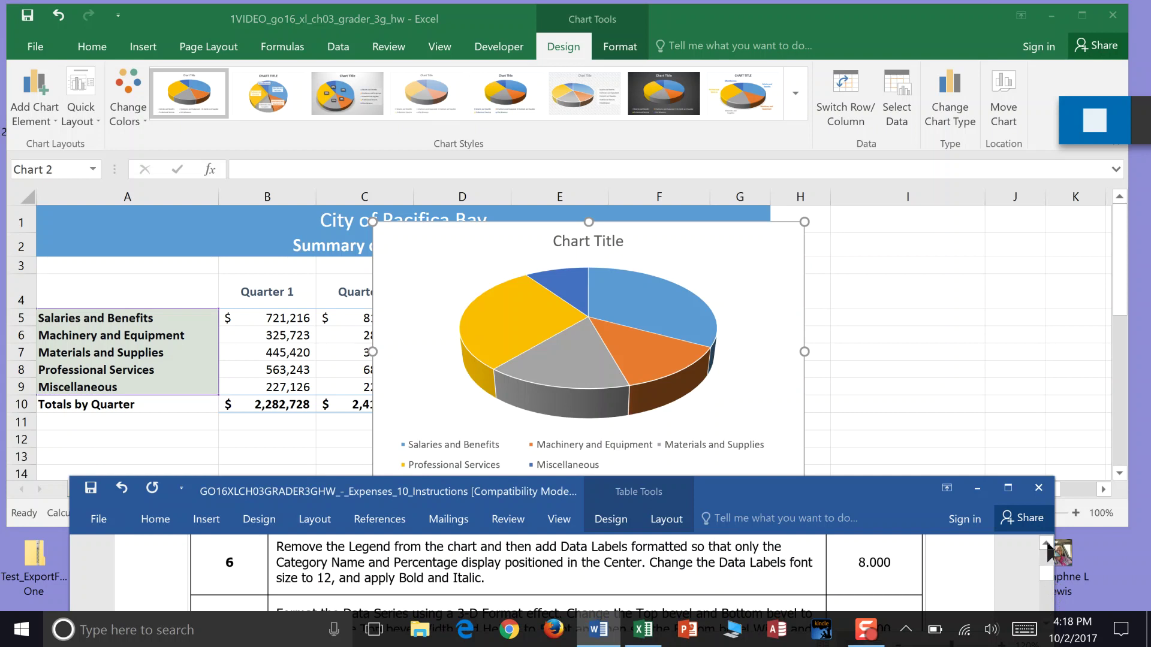
pyautogui.click(1046, 544)
pyautogui.click(1046, 545)
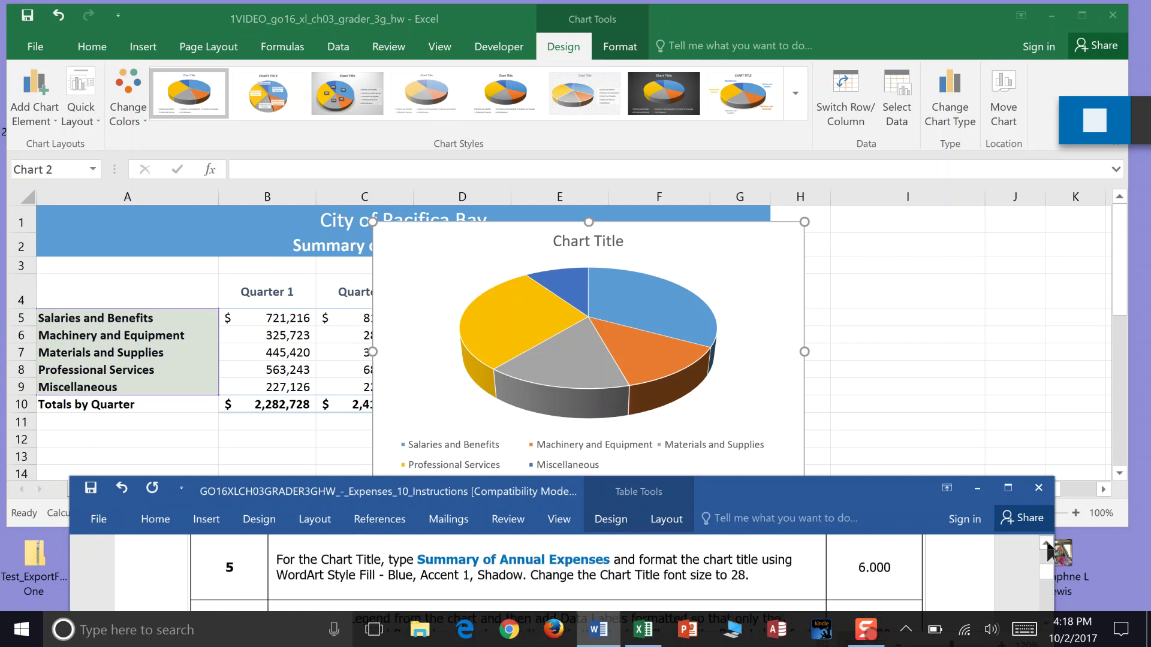
# Replace the placeholder chart title with 'Summary of Annual Expenses'.
pyautogui.click(629, 258)
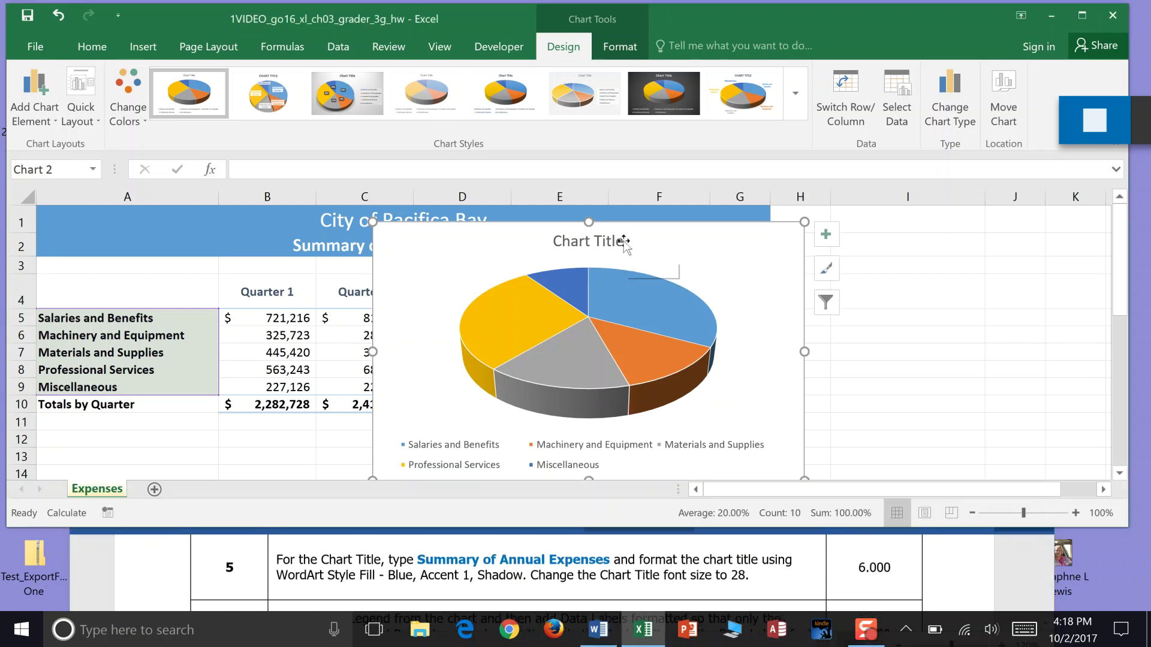
pyautogui.doubleClick(624, 241)
pyautogui.tripleClick(596, 242)
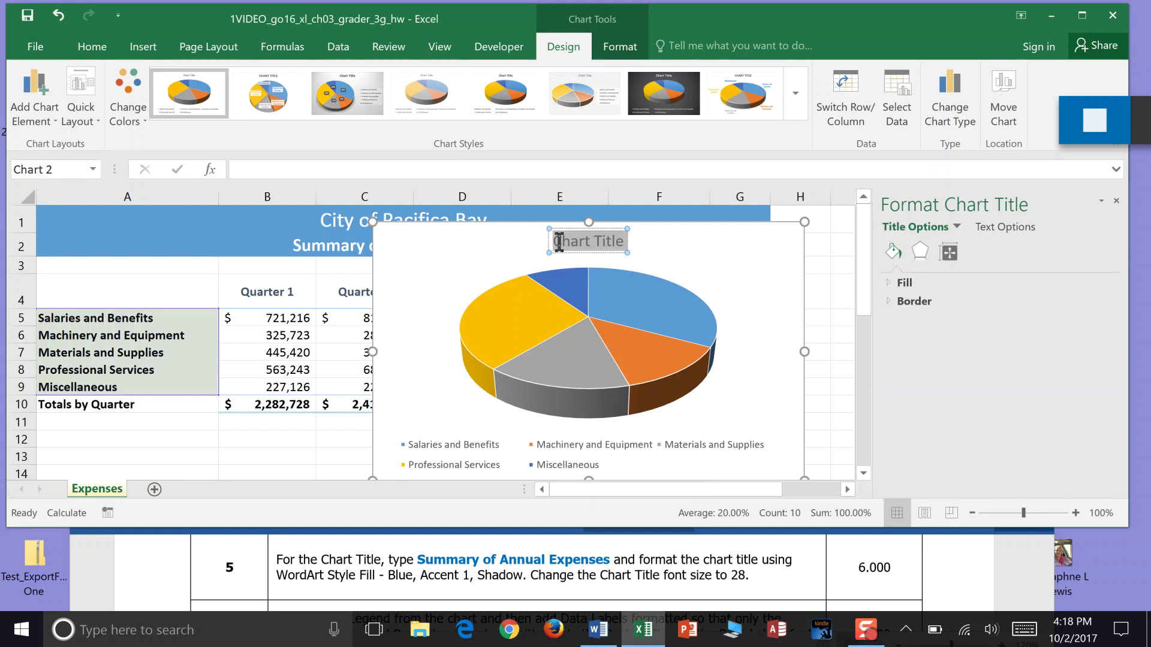
pyautogui.write('Summary o')
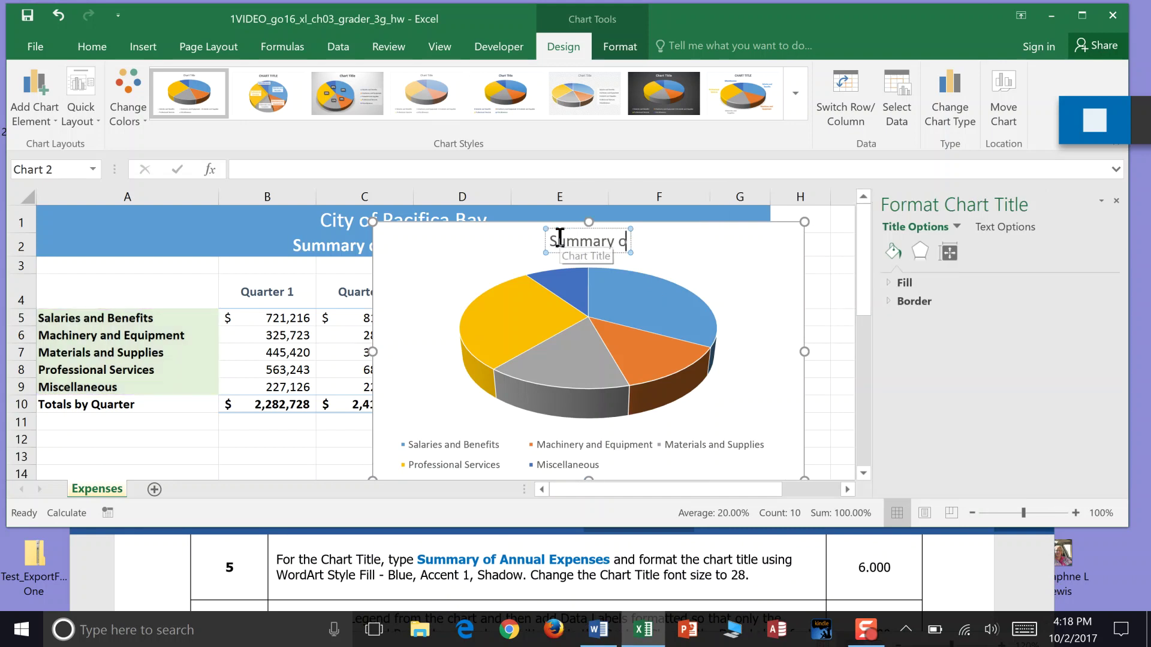
pyautogui.write('f Annual Expenses')
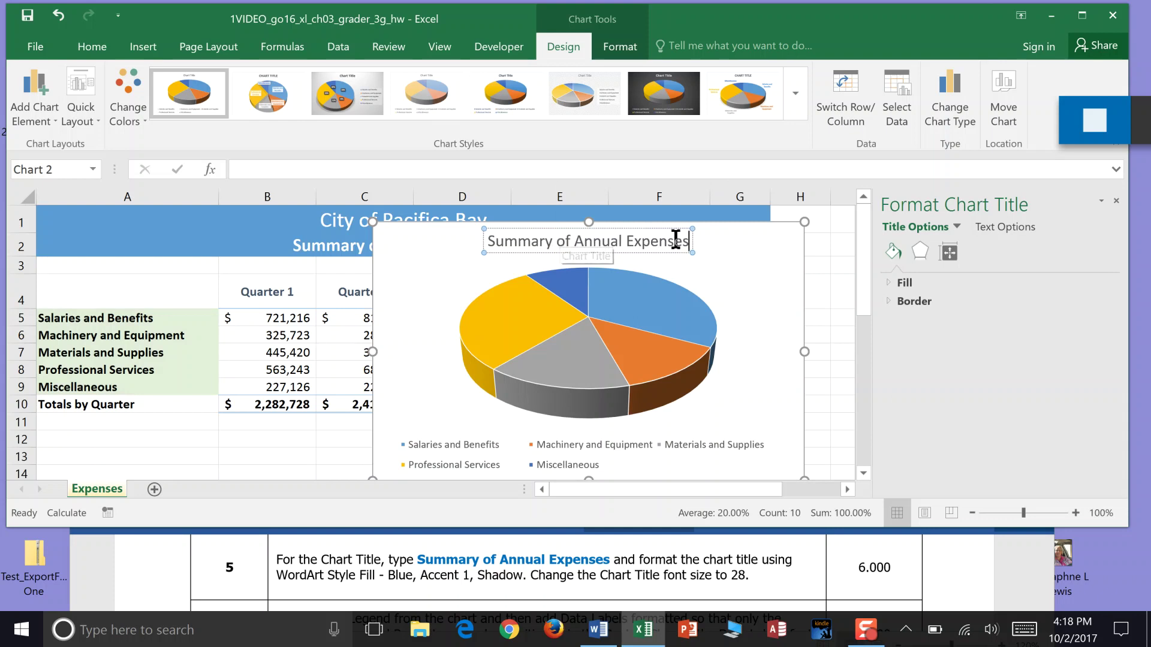
pyautogui.moveTo(688, 242); pyautogui.dragTo(507, 239)
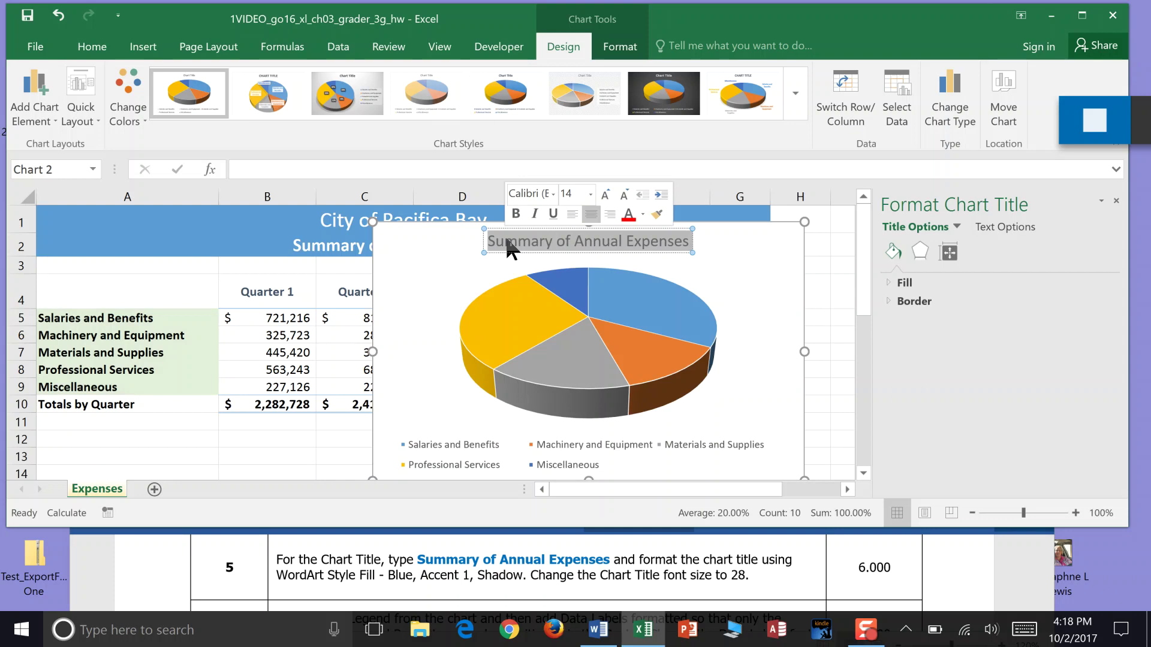
pyautogui.click(632, 48)
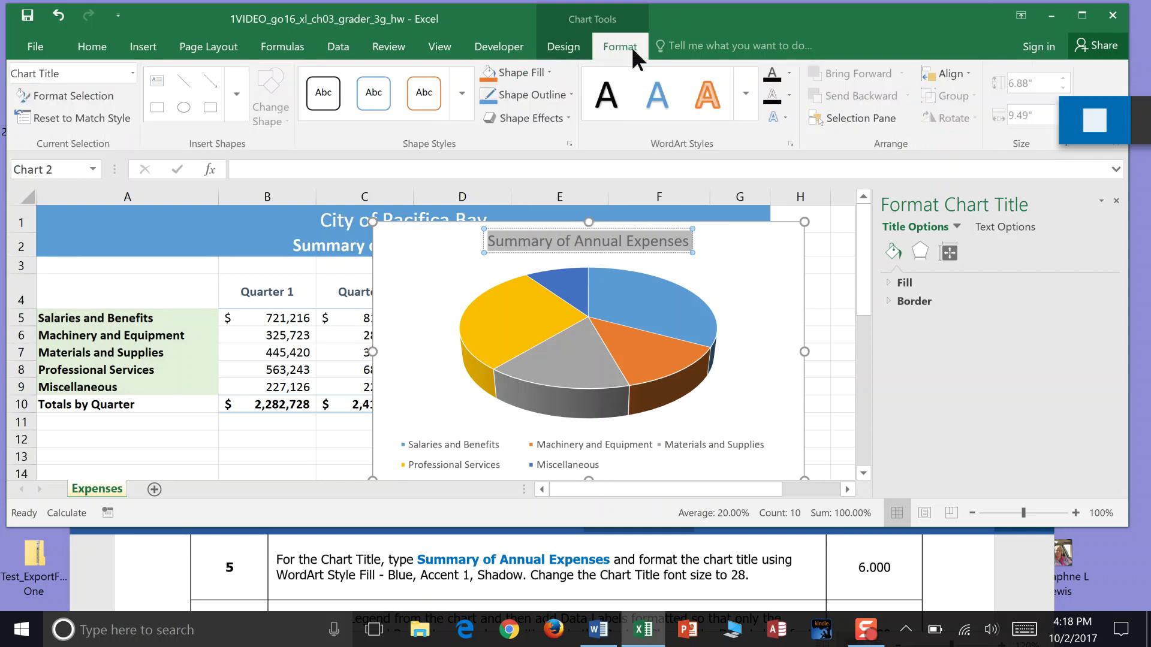
# Style the title with Fill - Blue, Accent 1, Shadow WordArt at 28 pt.
pyautogui.click(744, 94)
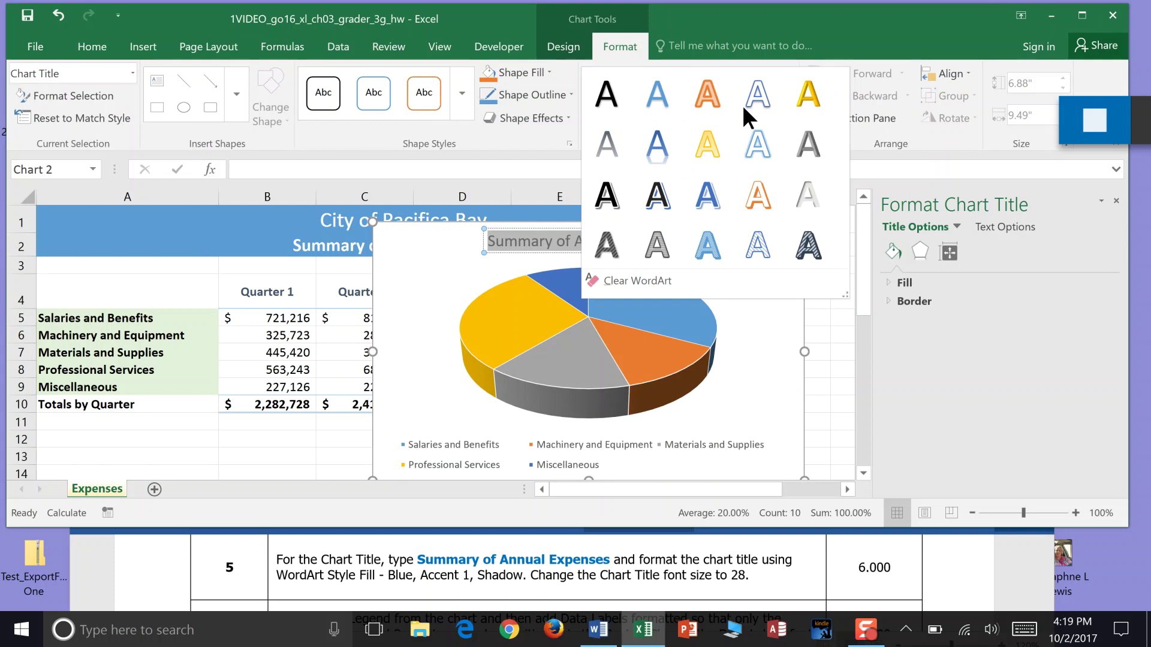
pyautogui.click(661, 150)
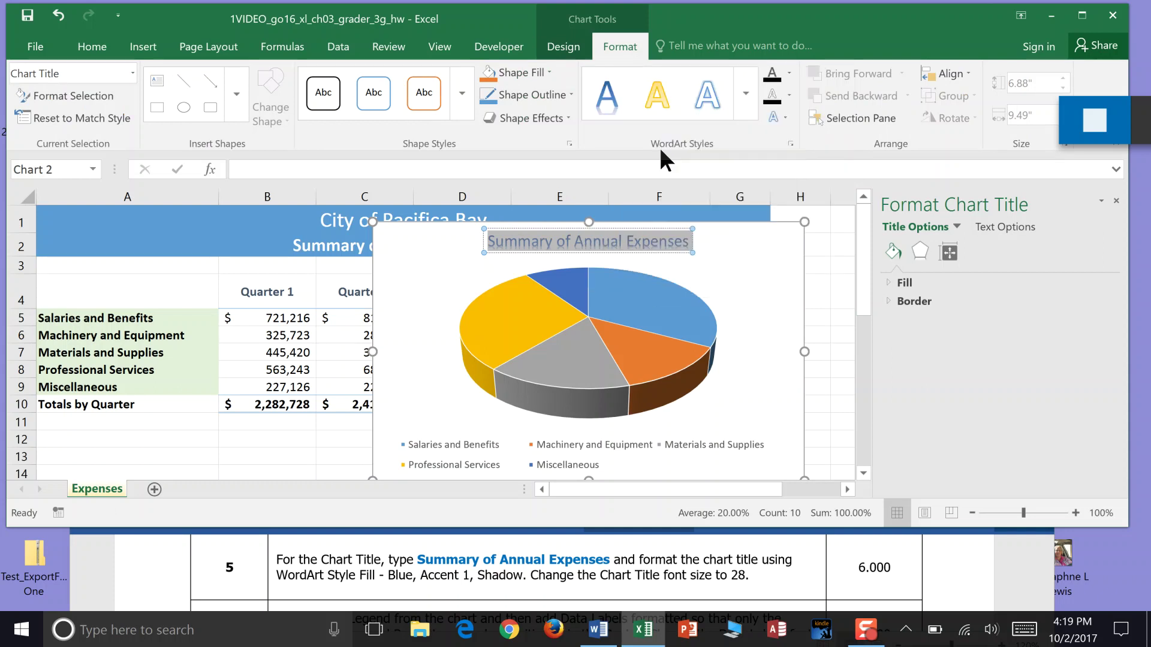
pyautogui.click(100, 54)
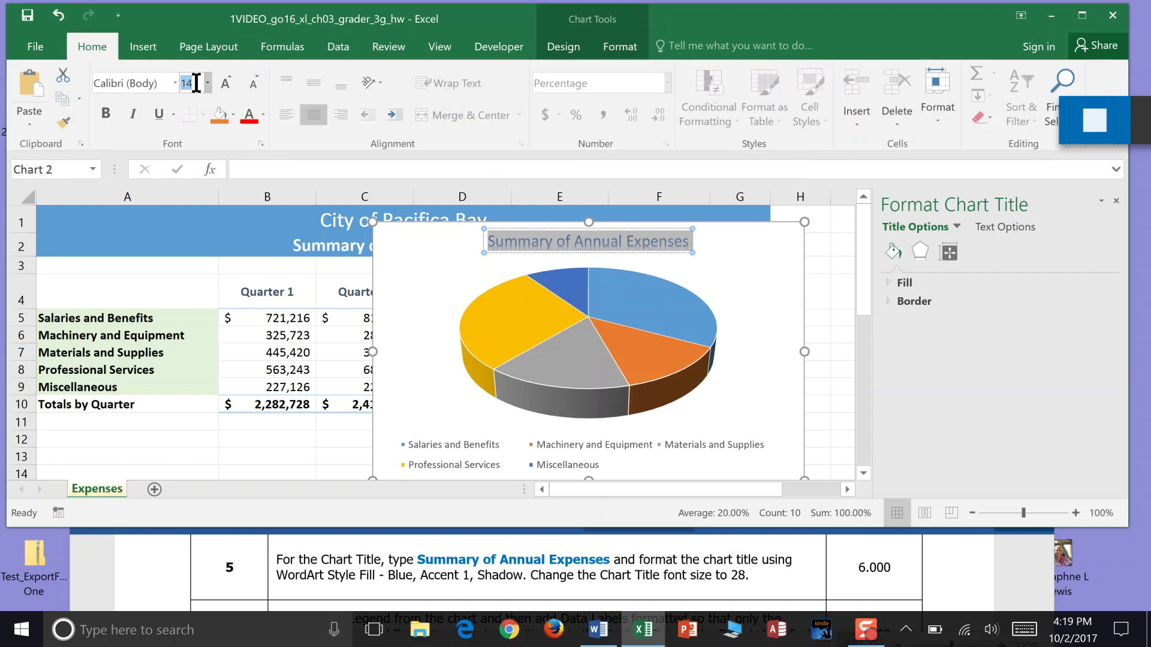
pyautogui.write('28')
pyautogui.press('Return')
pyautogui.moveTo(538, 389)
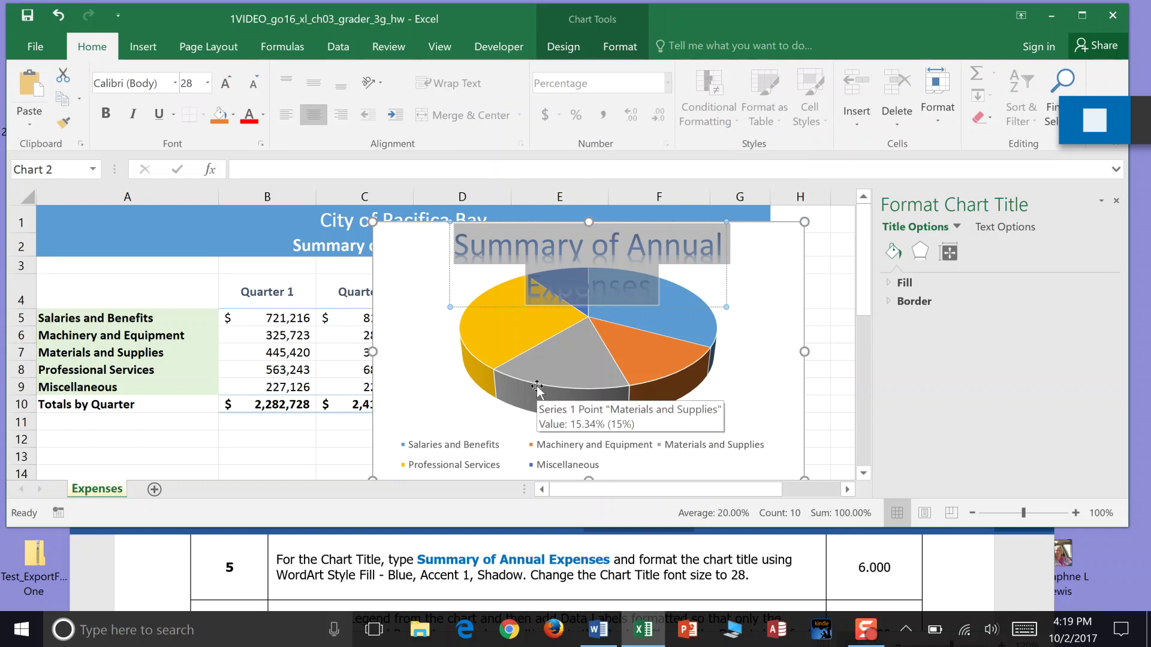
pyautogui.click(1117, 201)
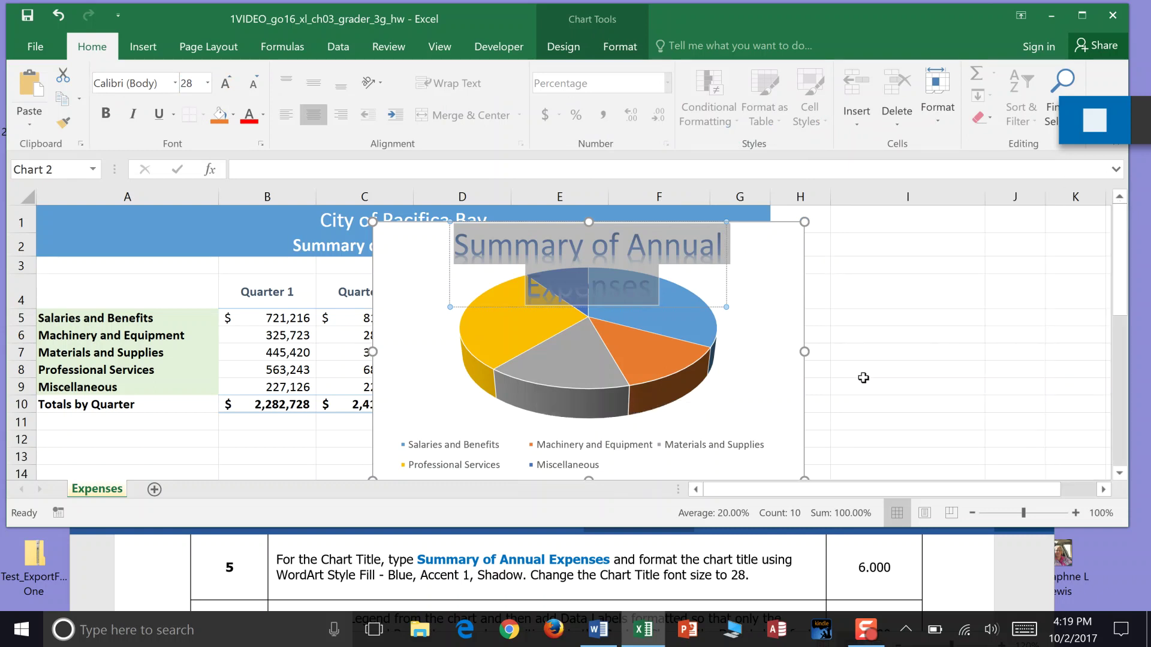
pyautogui.click(785, 351)
pyautogui.click(781, 289)
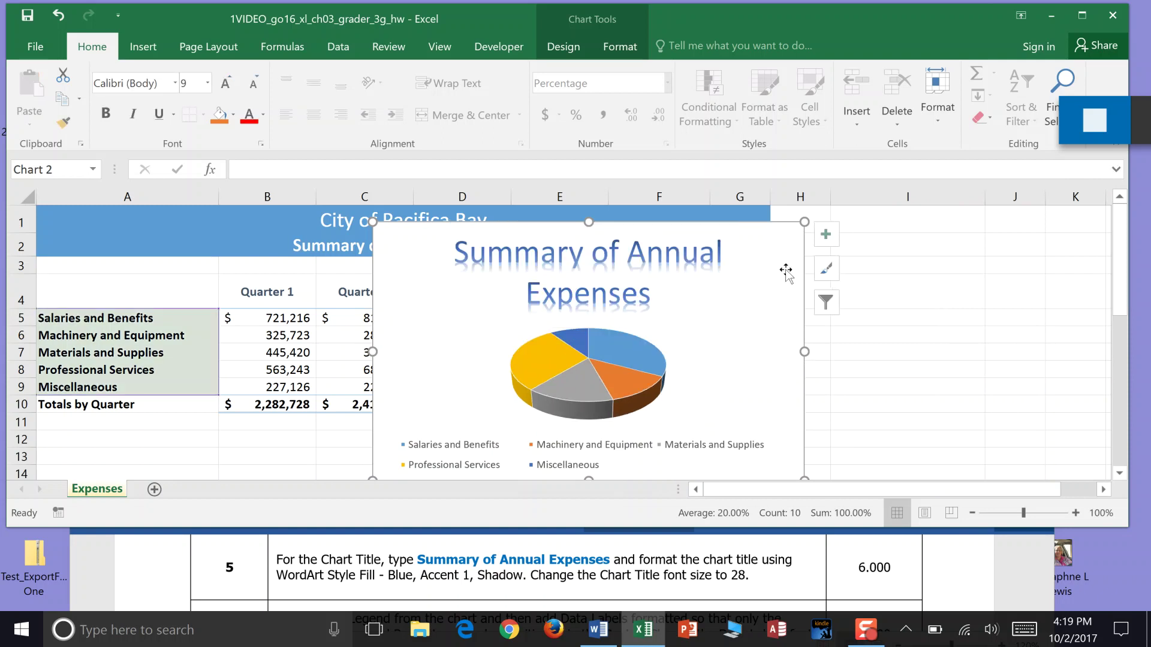
# Open Move Chart for the pie, choose New sheet and clear the default Chart2 name.
pyautogui.rightClick(787, 275)
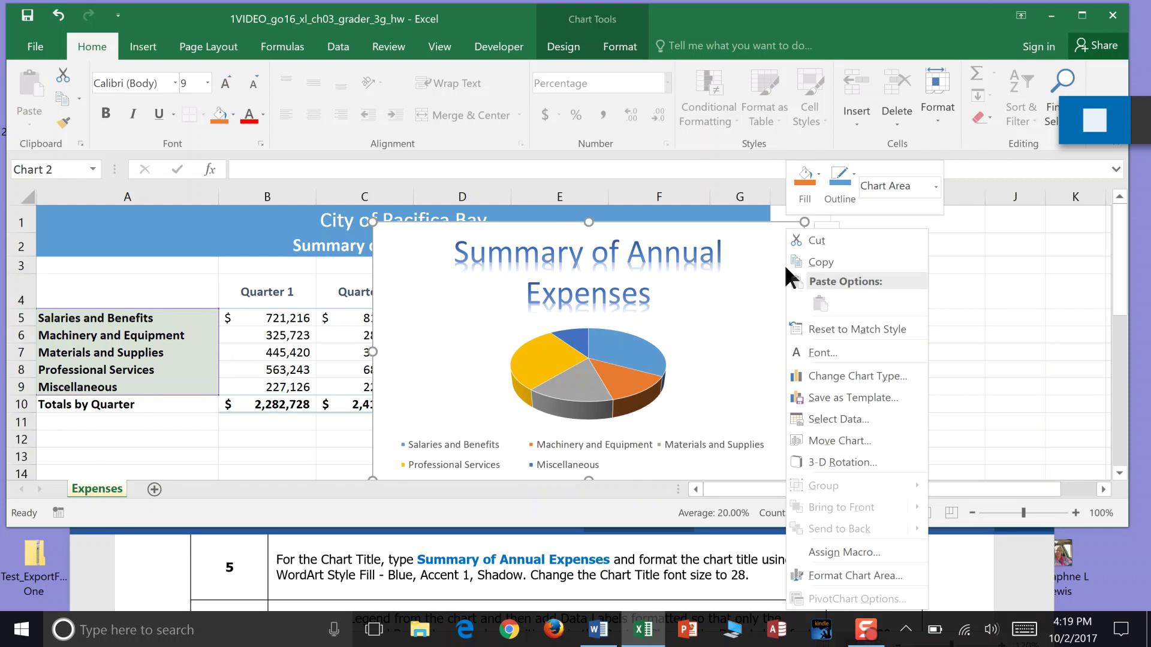
pyautogui.click(831, 441)
pyautogui.click(711, 413)
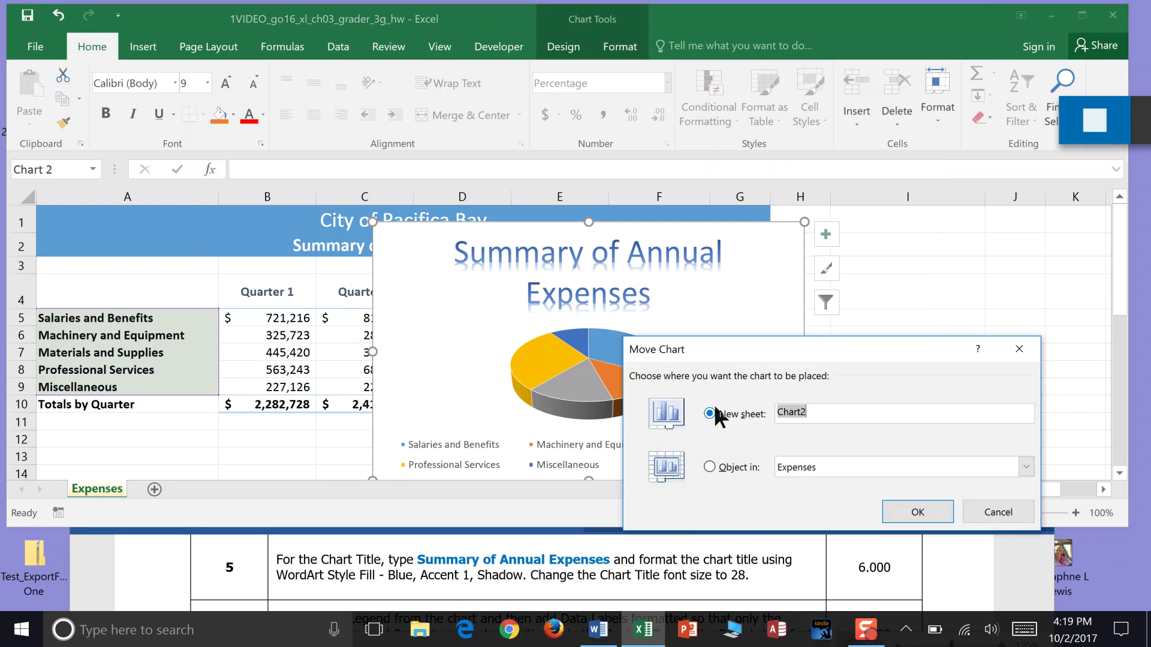
pyautogui.click(808, 415)
pyautogui.moveTo(807, 416); pyautogui.dragTo(773, 412)
pyautogui.write('Summary')
pyautogui.press('BackSpace')
pyautogui.press('BackSpace')
pyautogui.press('BackSpace')
pyautogui.press('BackSpace')
pyautogui.press('BackSpace')
pyautogui.press('BackSpace')
pyautogui.press('BackSpace')
pyautogui.press('BackSpace')
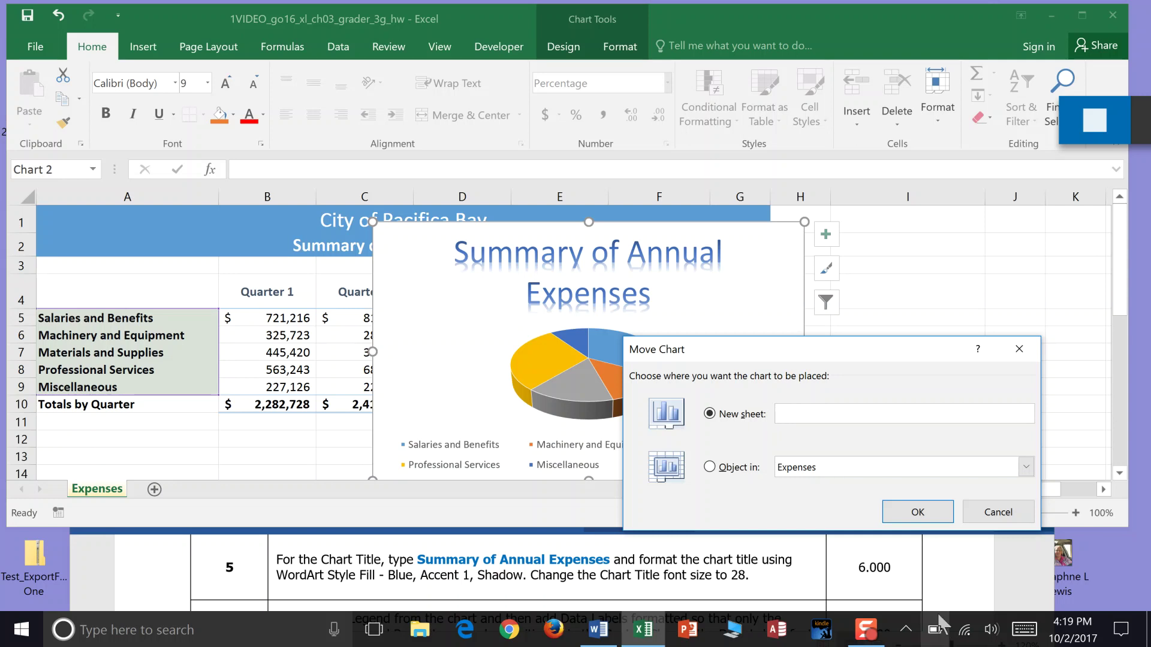
# Name the new sheet 'Annual Expenses Chart' and move the chart onto it.
pyautogui.click(935, 584)
pyautogui.moveTo(1044, 573); pyautogui.dragTo(1044, 572)
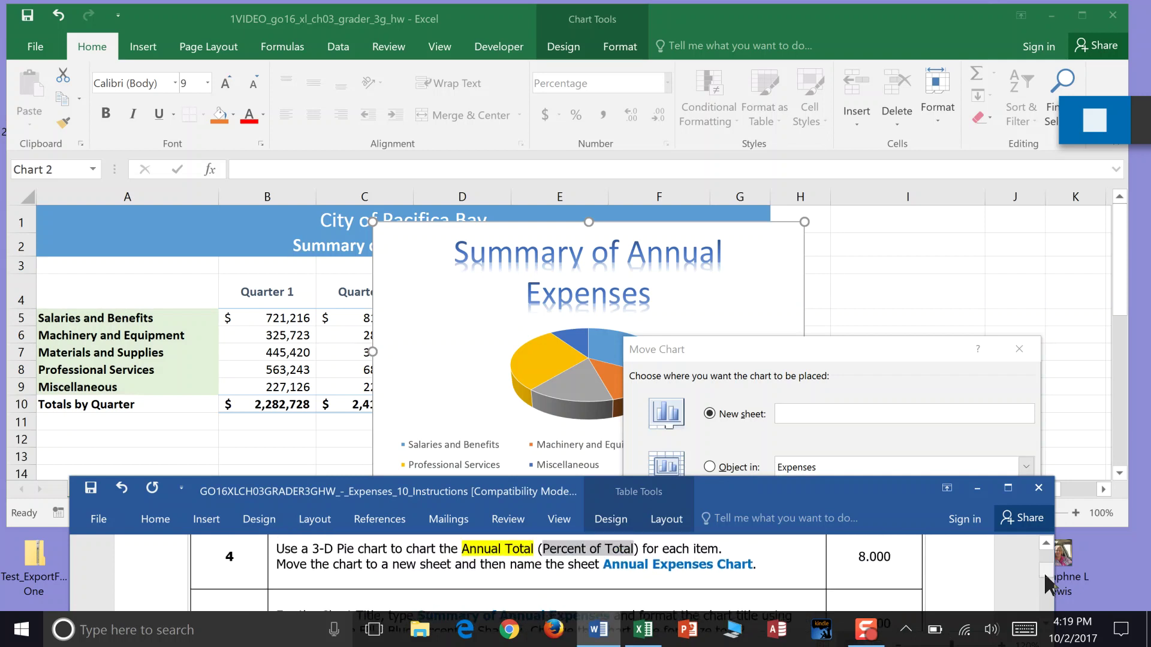
pyautogui.click(798, 413)
pyautogui.write('Ann')
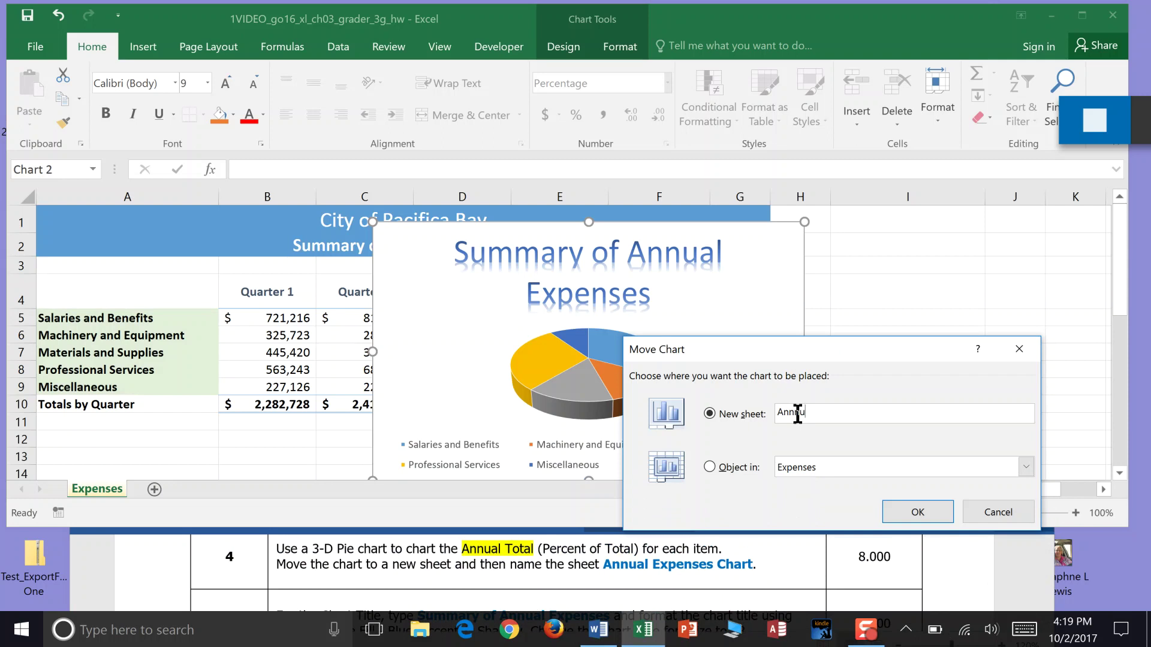
pyautogui.write('u')
pyautogui.press('BackSpace')
pyautogui.write('ual Expenses Chart')
pyautogui.click(917, 513)
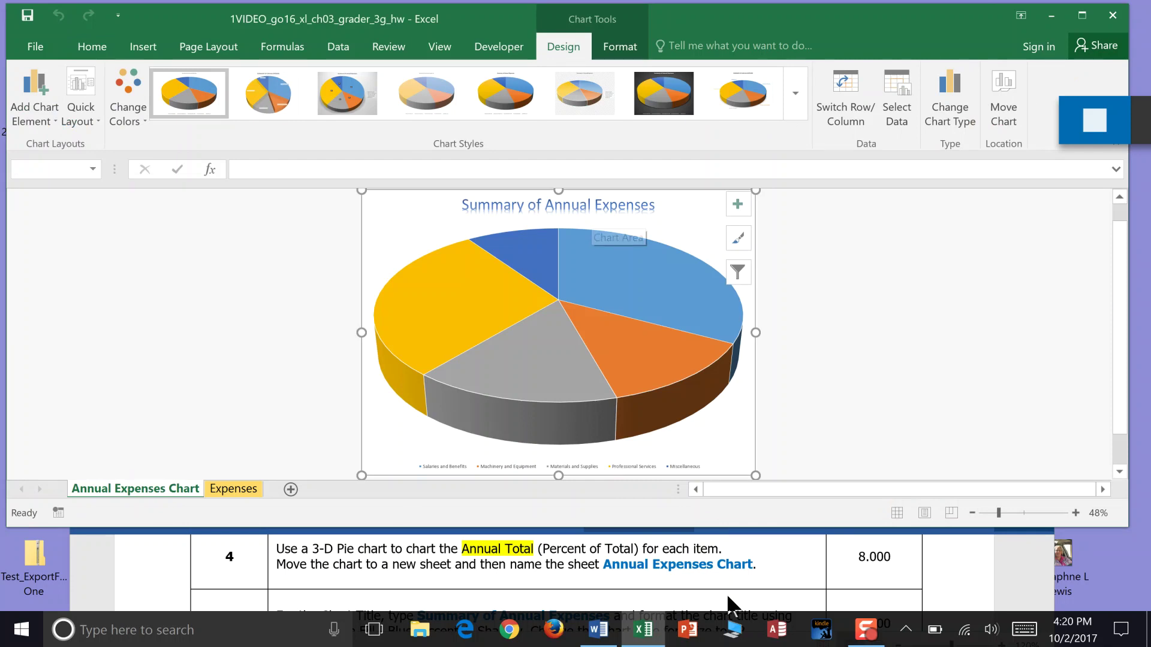
# After checking the Word instructions, select the chart legend and delete it.
pyautogui.click(783, 584)
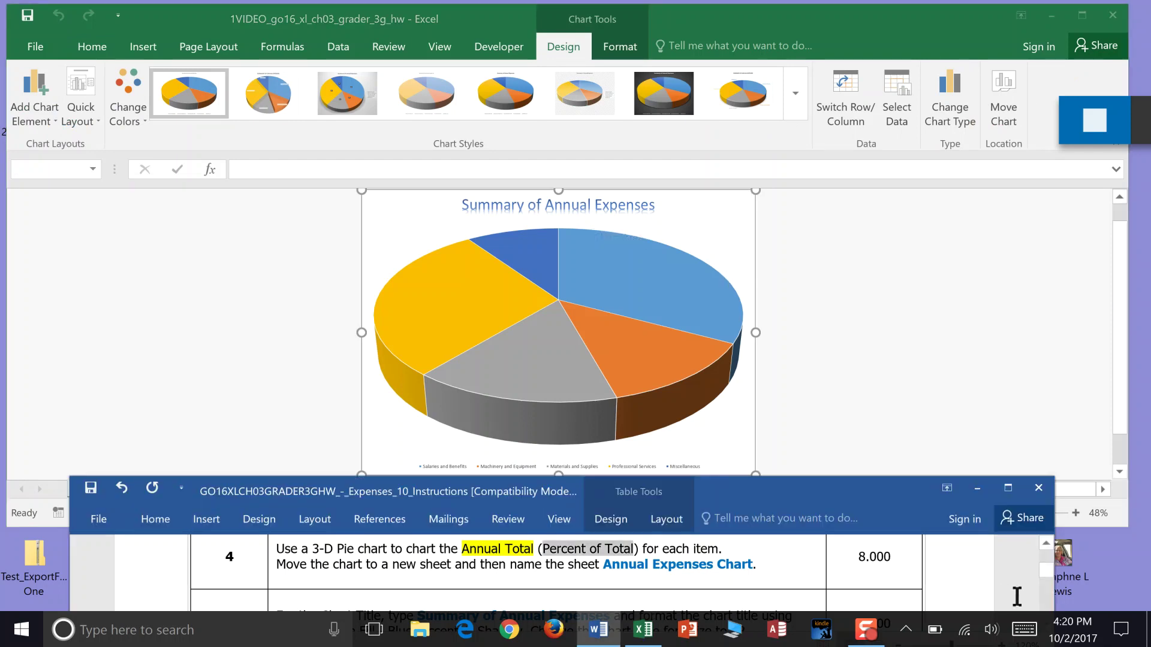
pyautogui.moveTo(1046, 571); pyautogui.dragTo(1045, 574)
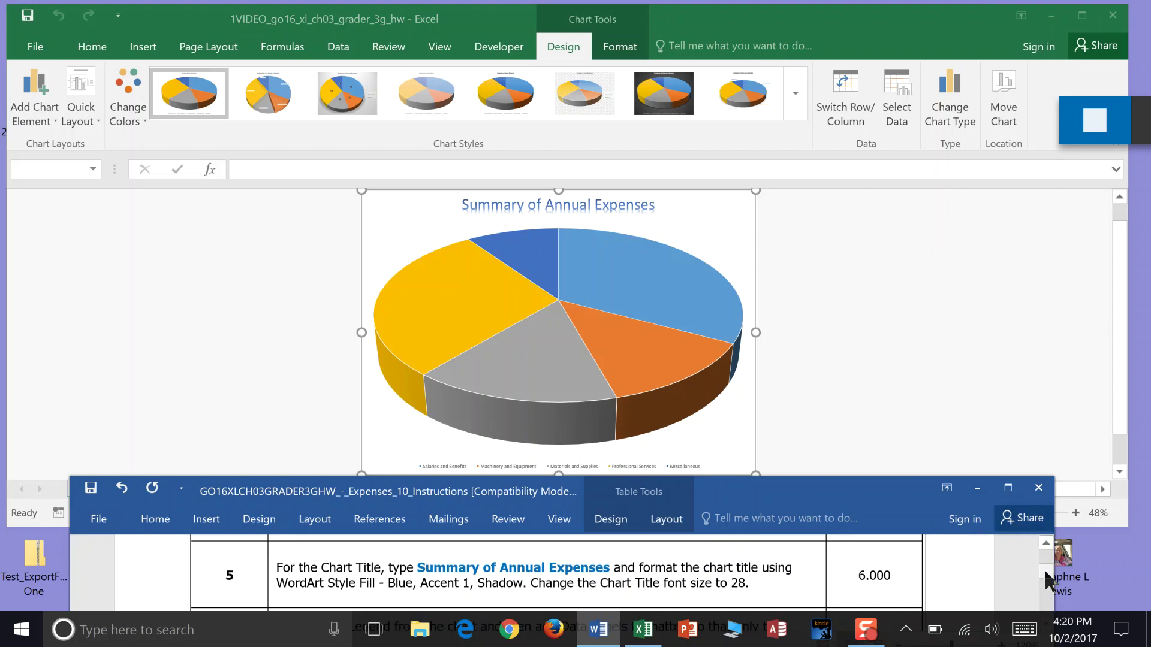
pyautogui.moveTo(1044, 568); pyautogui.dragTo(1044, 570)
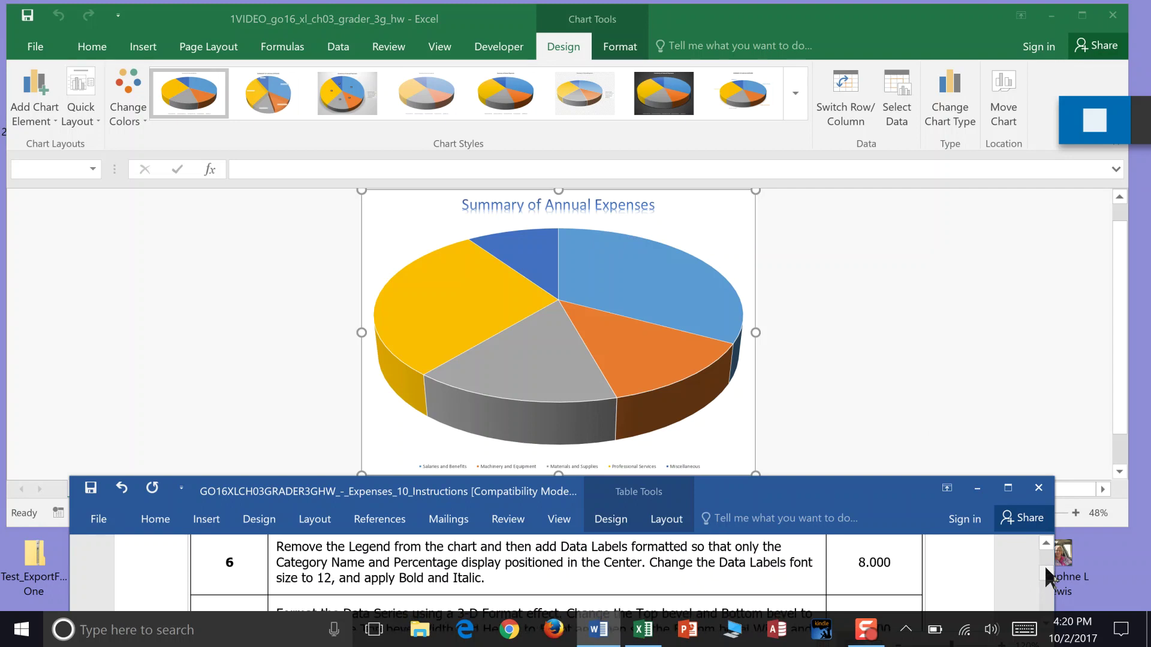
pyautogui.click(931, 275)
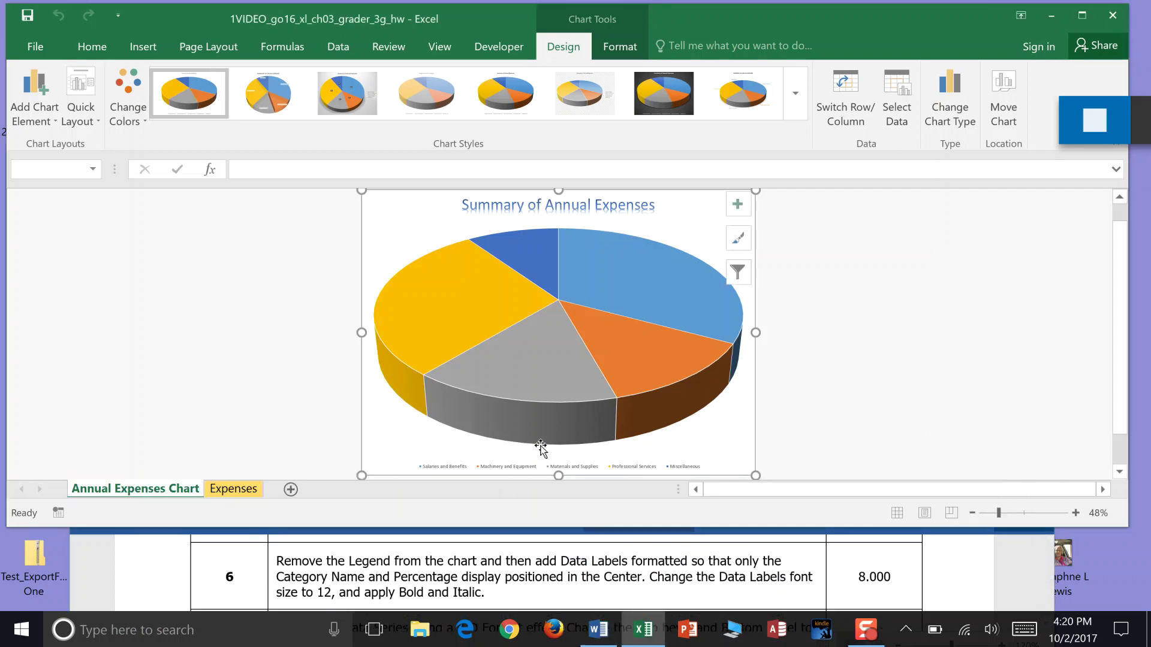
pyautogui.click(531, 468)
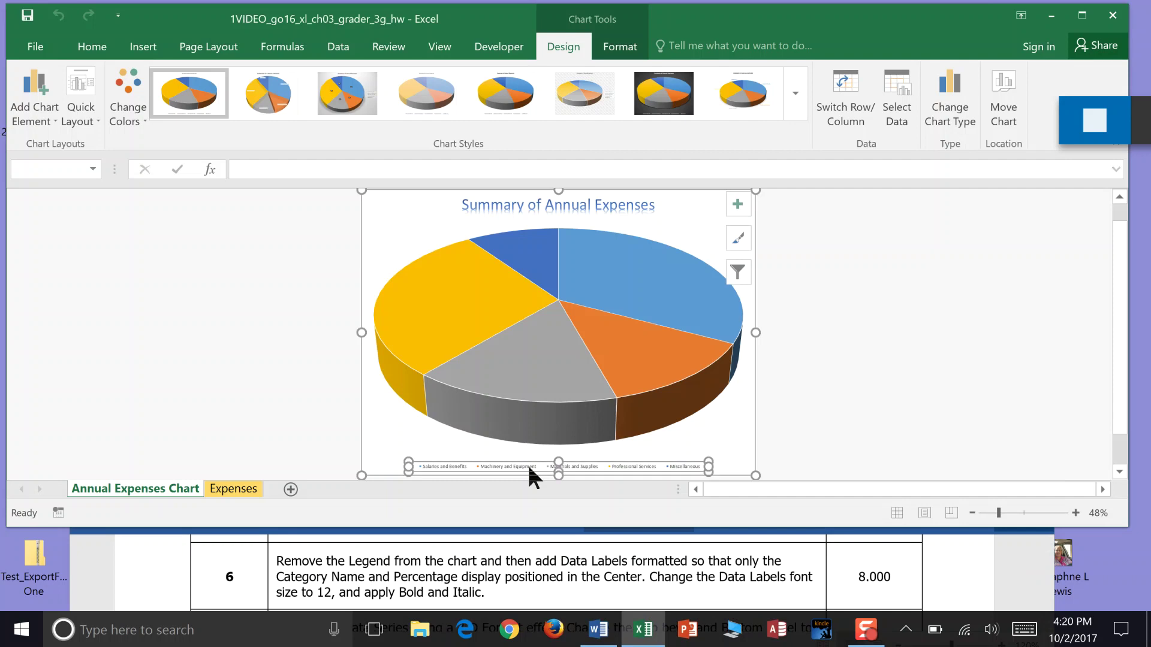
pyautogui.press('Delete')
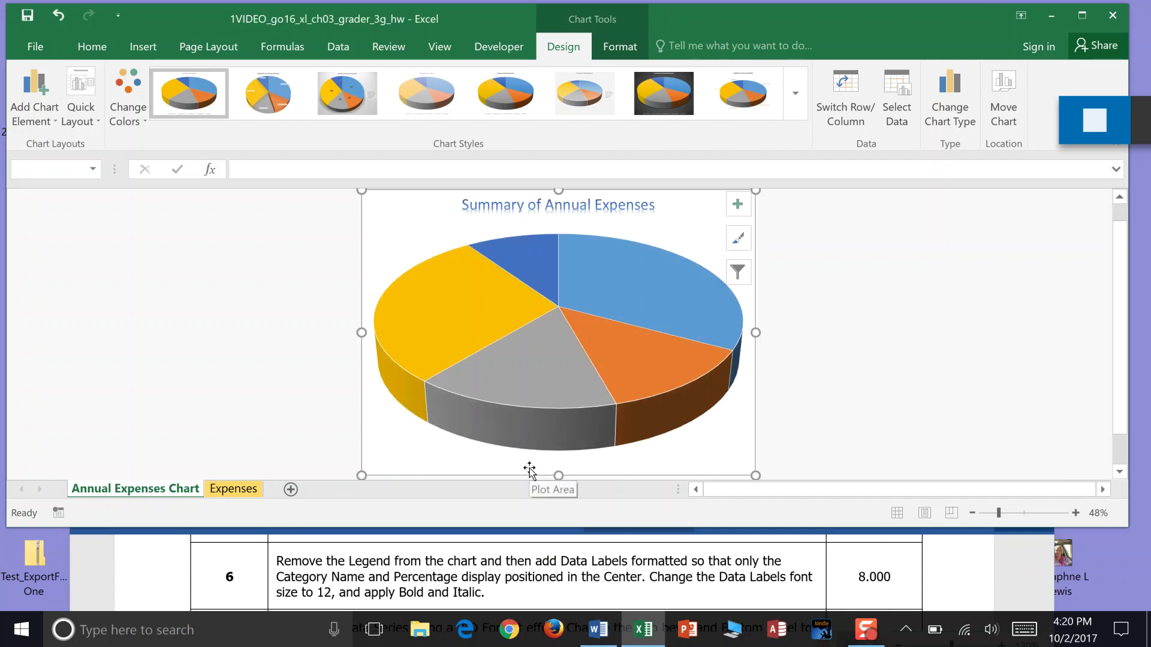
# Turn on Data Labels from the Chart Elements (+) menu and show their position choices.
pyautogui.click(741, 200)
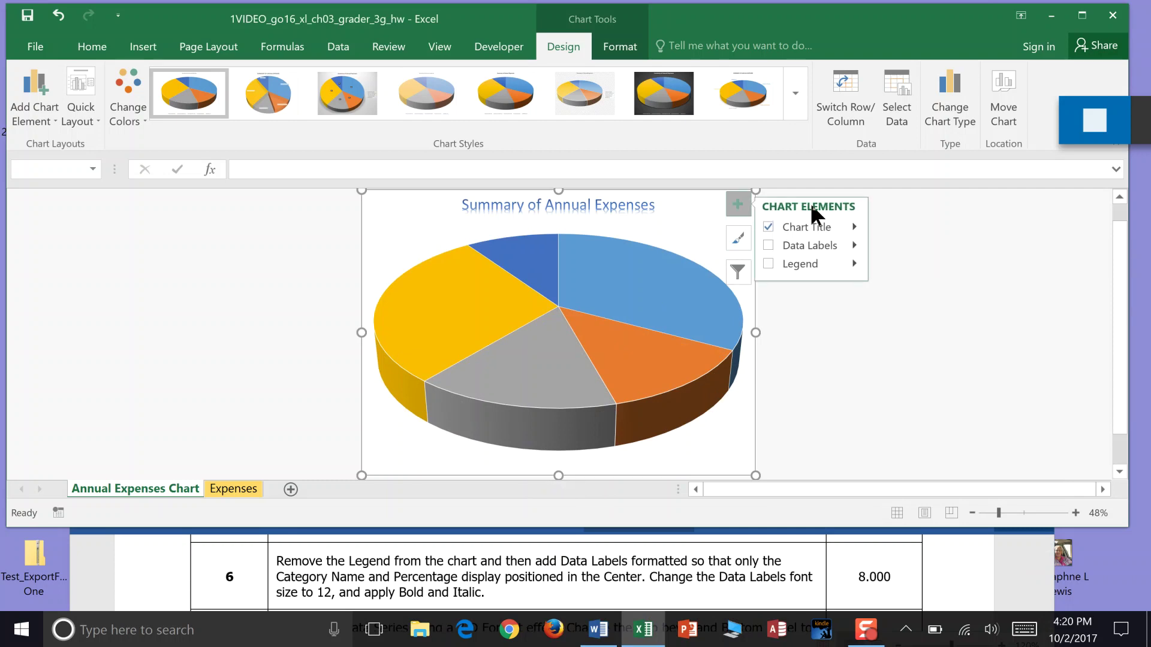
pyautogui.click(767, 240)
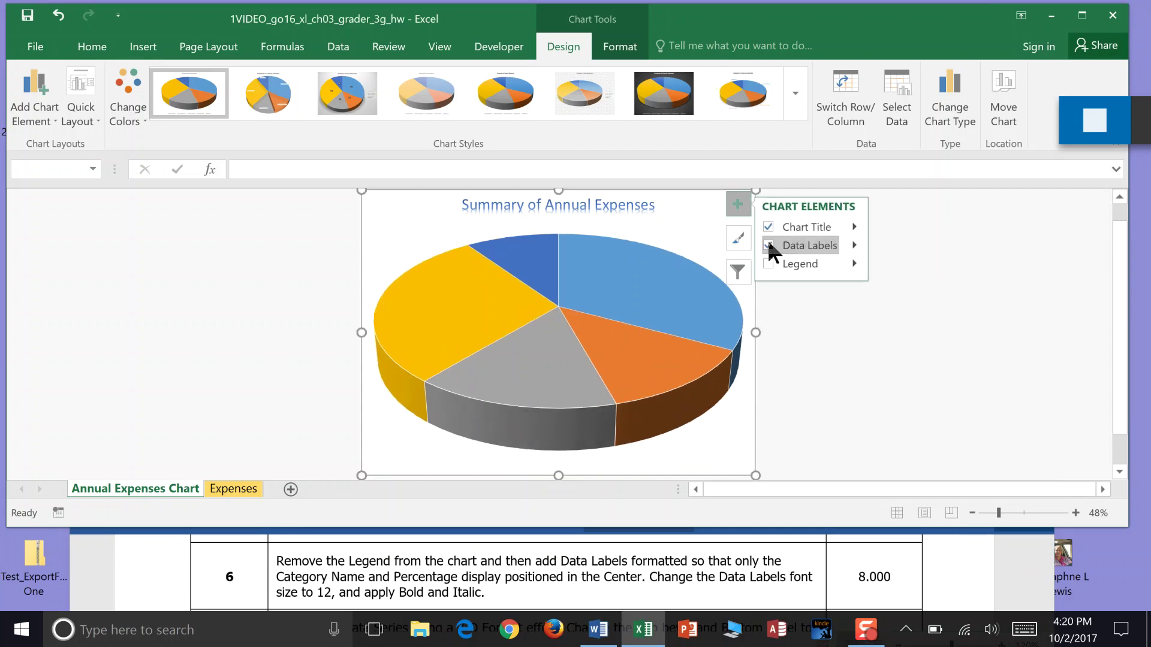
pyautogui.click(856, 245)
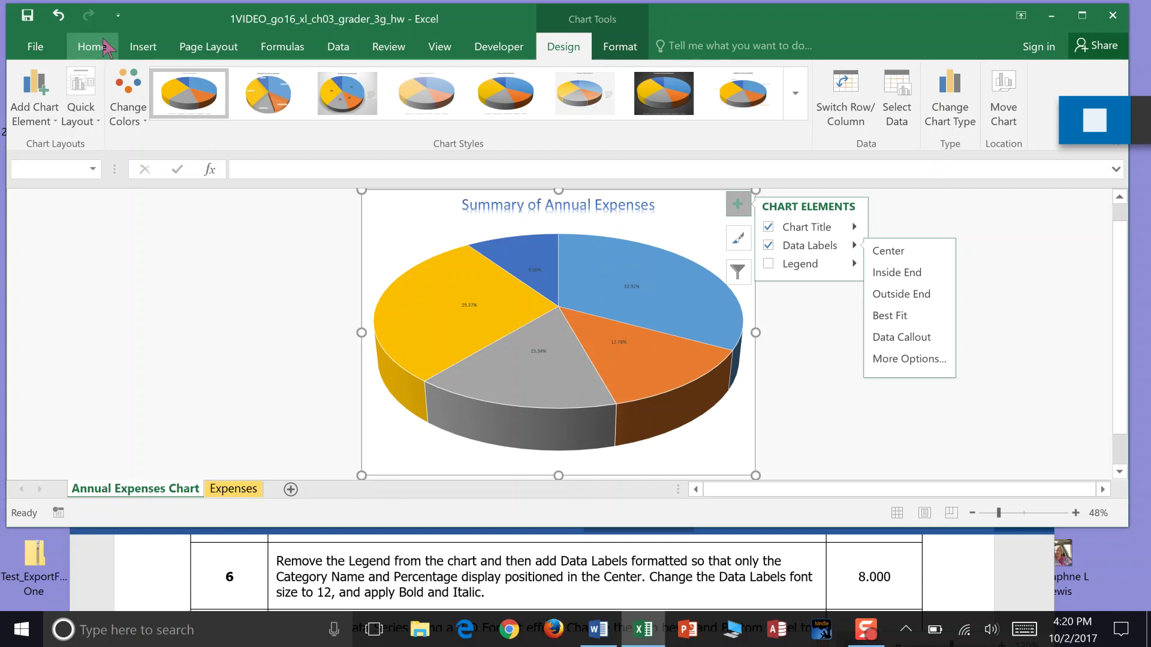
# Set the chart title and data labels to 12 pt, bold and italic.
pyautogui.click(93, 47)
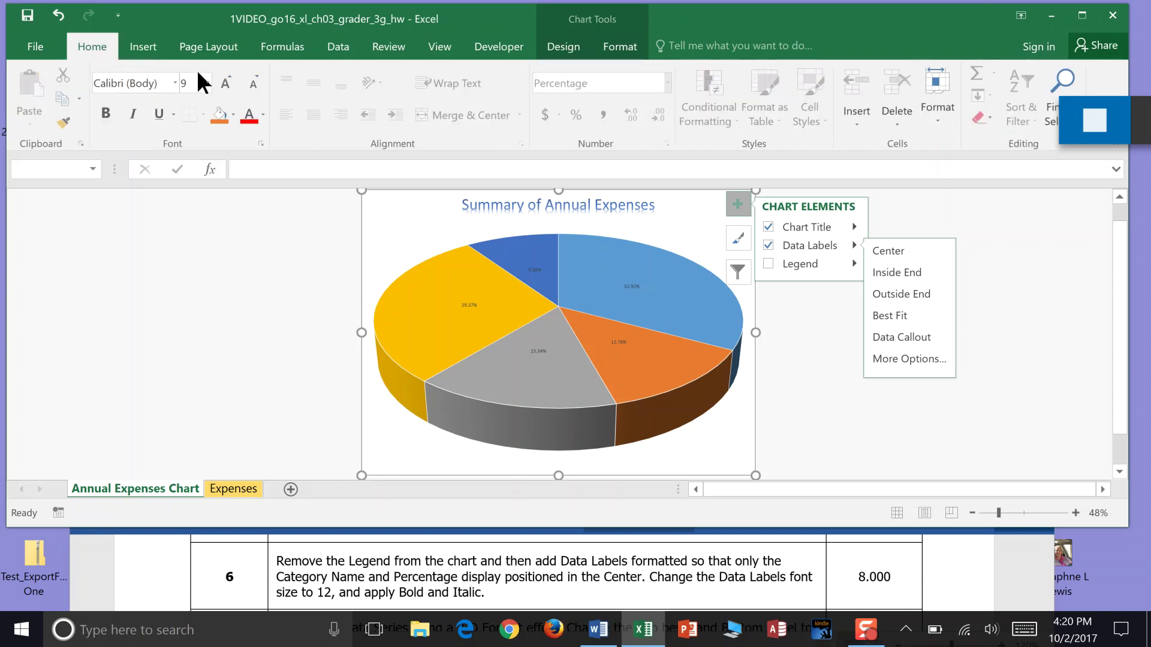
pyautogui.click(206, 81)
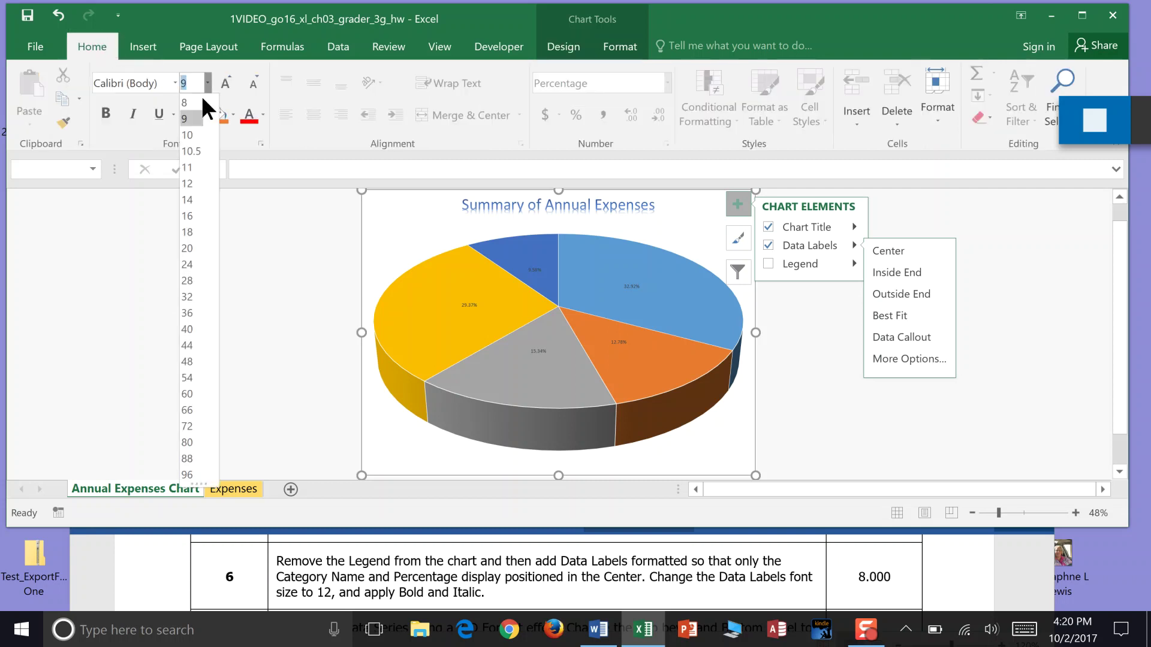
pyautogui.click(191, 183)
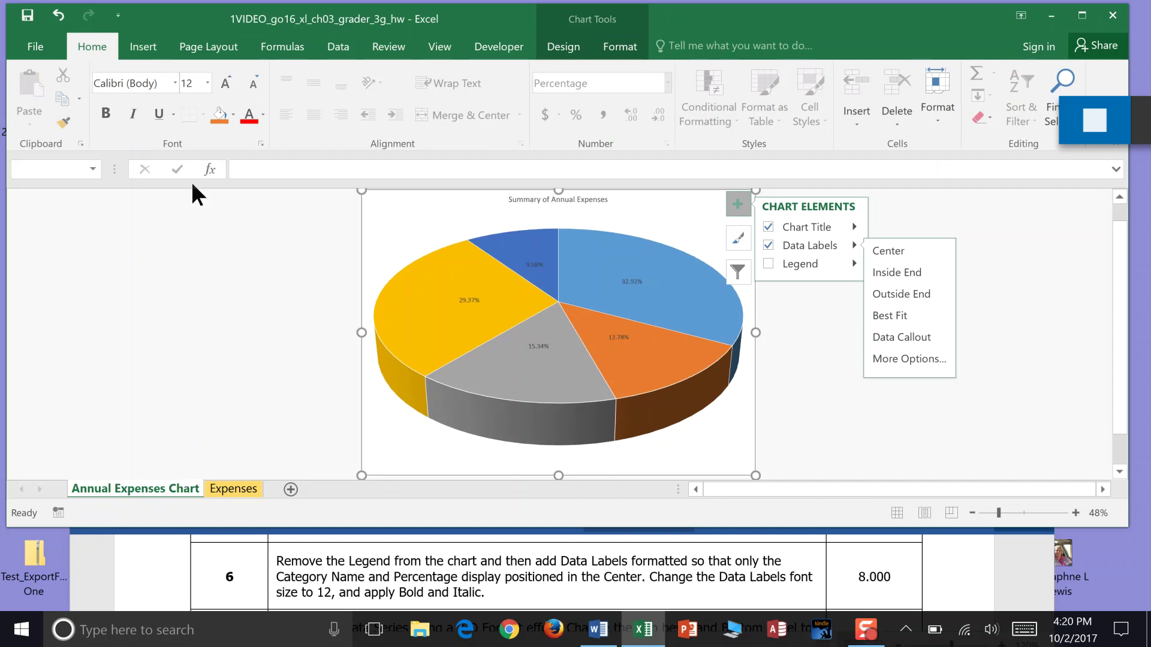
pyautogui.click(106, 116)
pyautogui.click(135, 115)
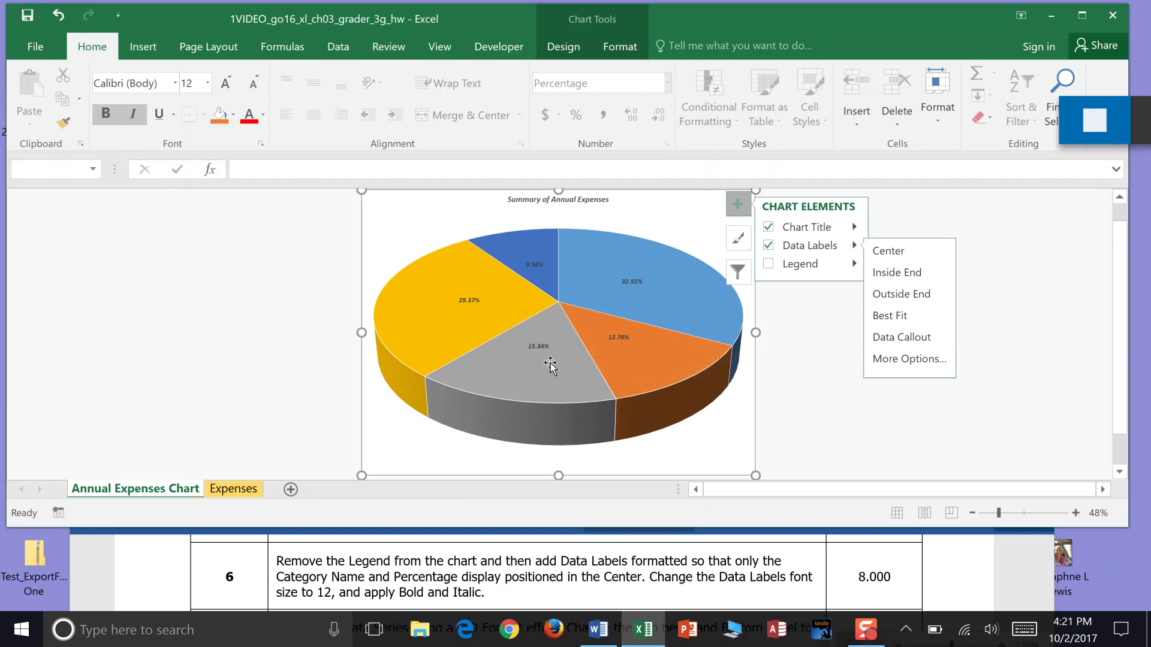
pyautogui.moveTo(551, 366)
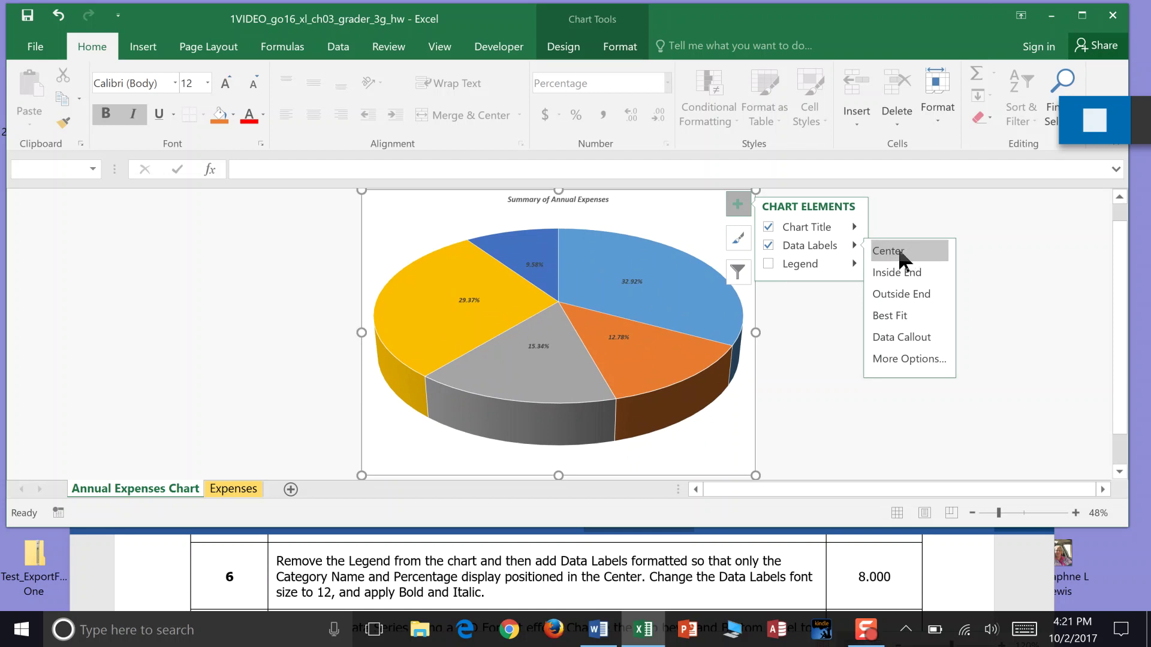
pyautogui.click(775, 264)
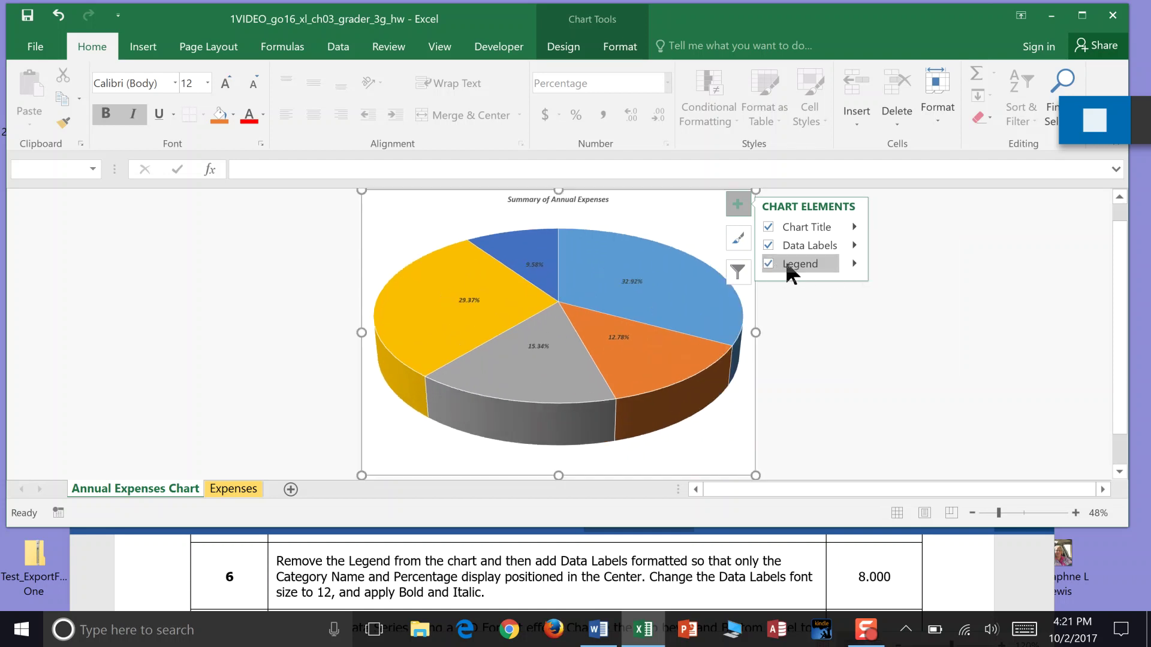
pyautogui.click(857, 263)
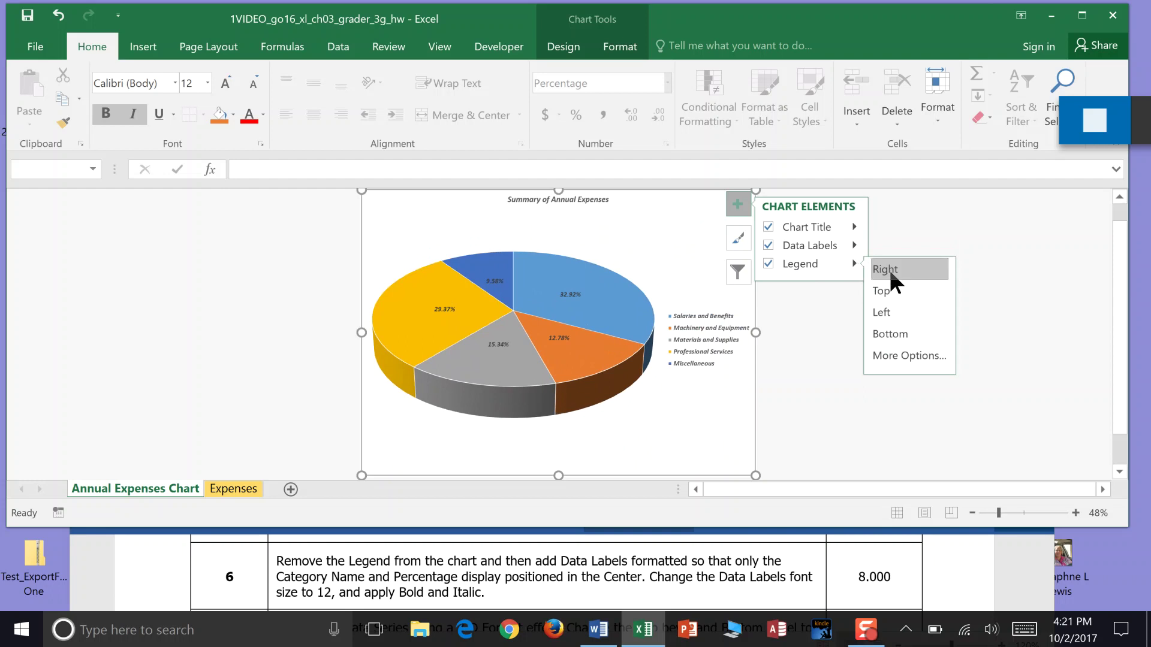
pyautogui.click(901, 356)
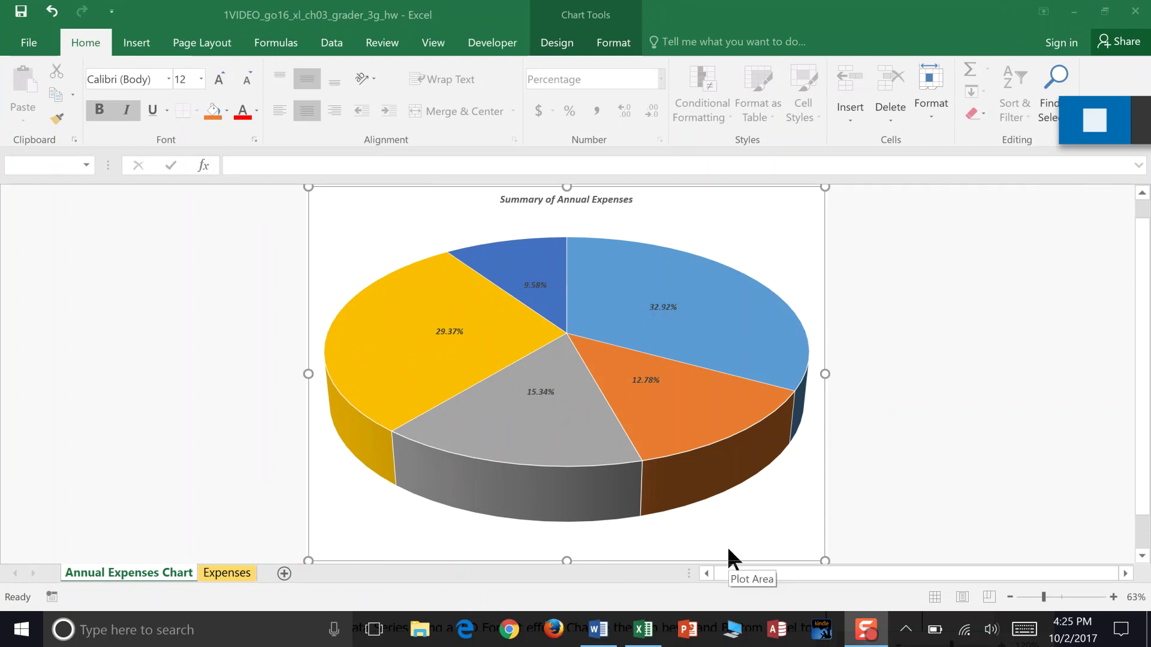
# Uncheck and recheck Data Labels in Chart Elements (+), then open their position submenu.
pyautogui.click(804, 213)
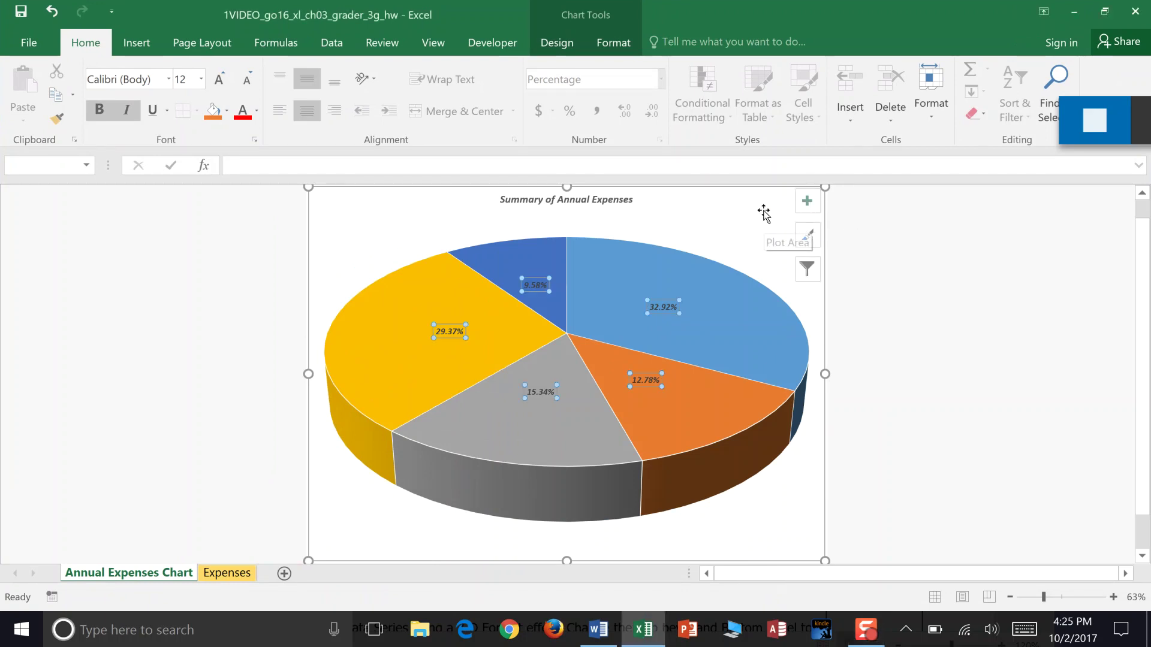
pyautogui.click(807, 202)
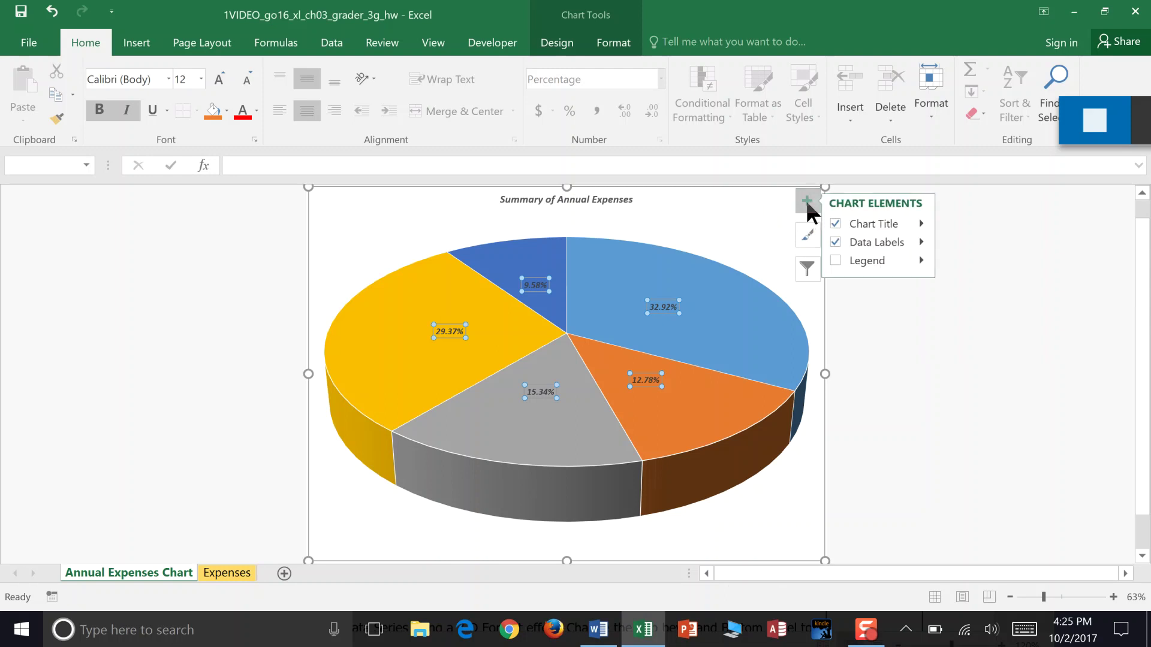
pyautogui.click(880, 241)
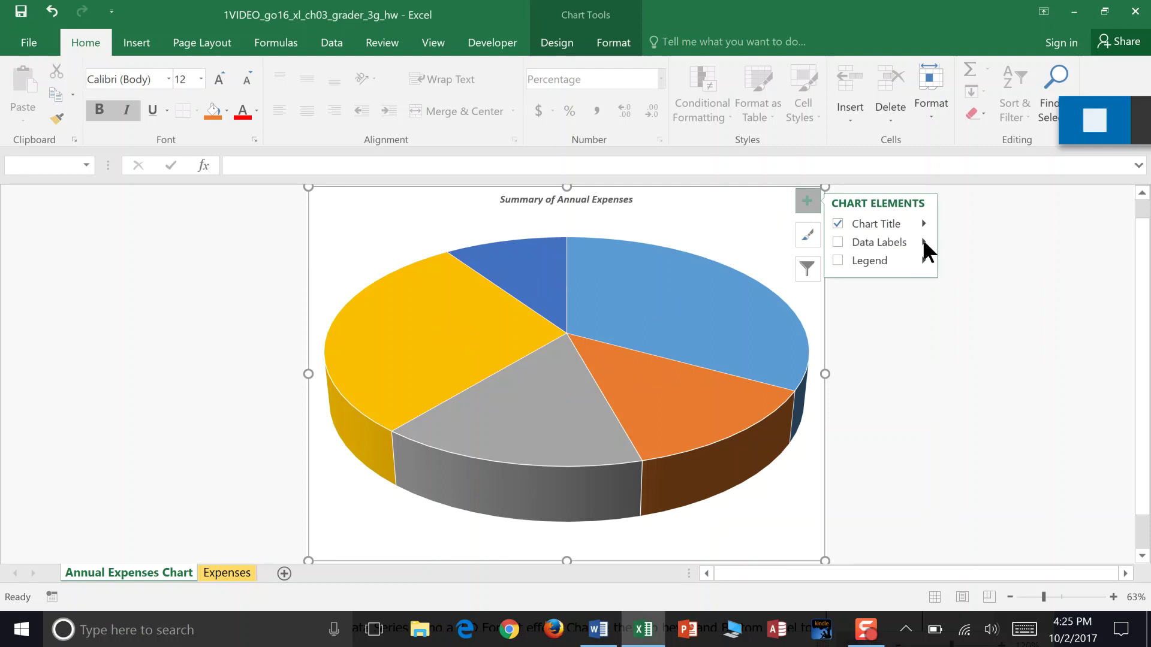
pyautogui.click(838, 243)
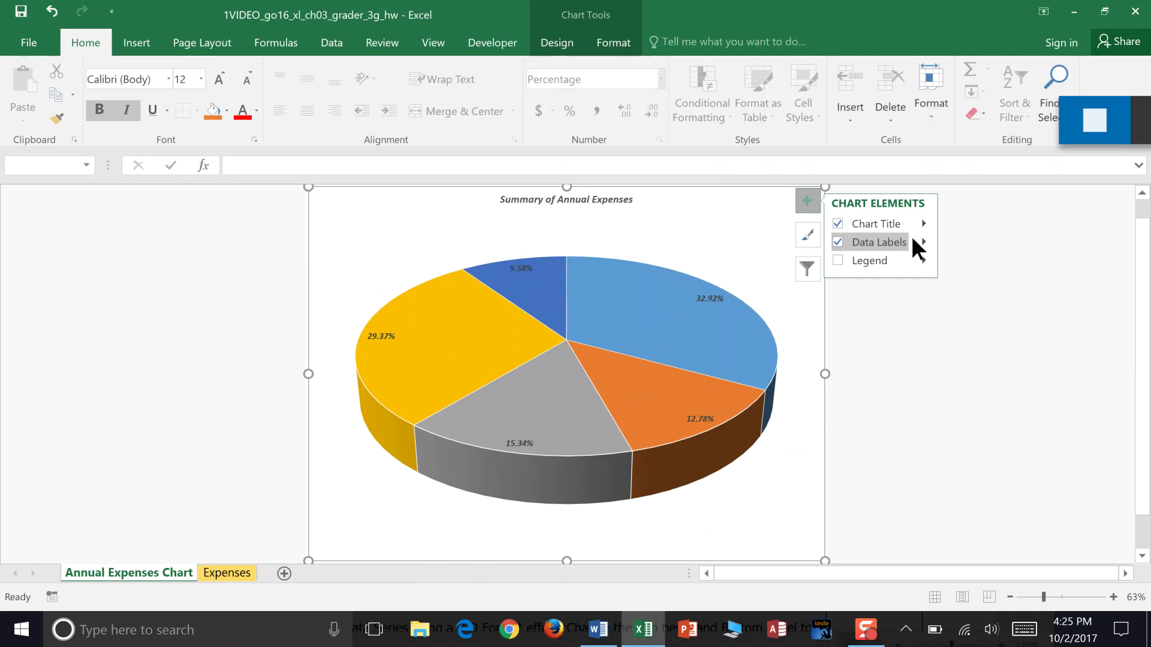
pyautogui.click(924, 241)
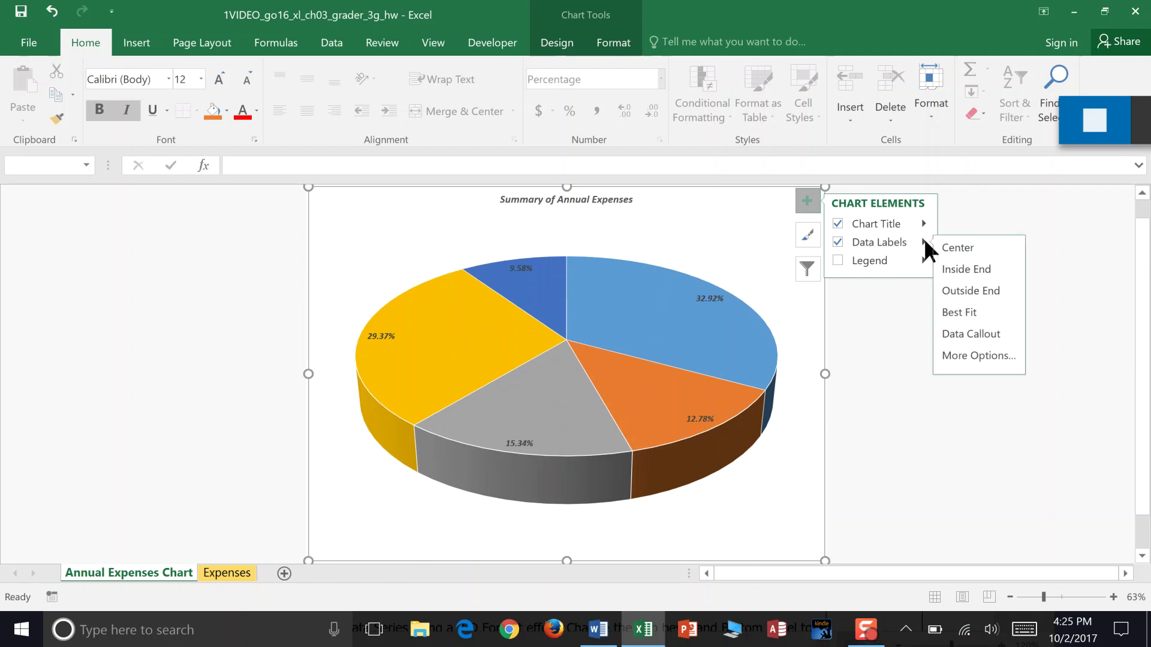
# Center the category-name-and-value data labels on each pie slice, then save the workbook.
pyautogui.click(985, 354)
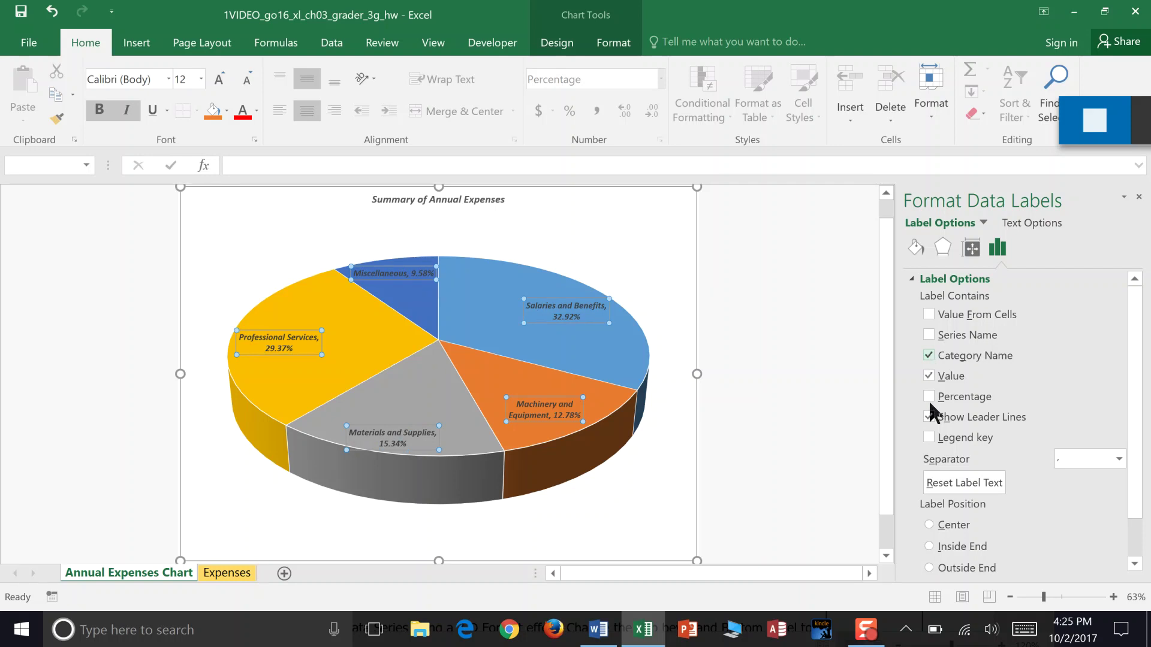
pyautogui.click(928, 525)
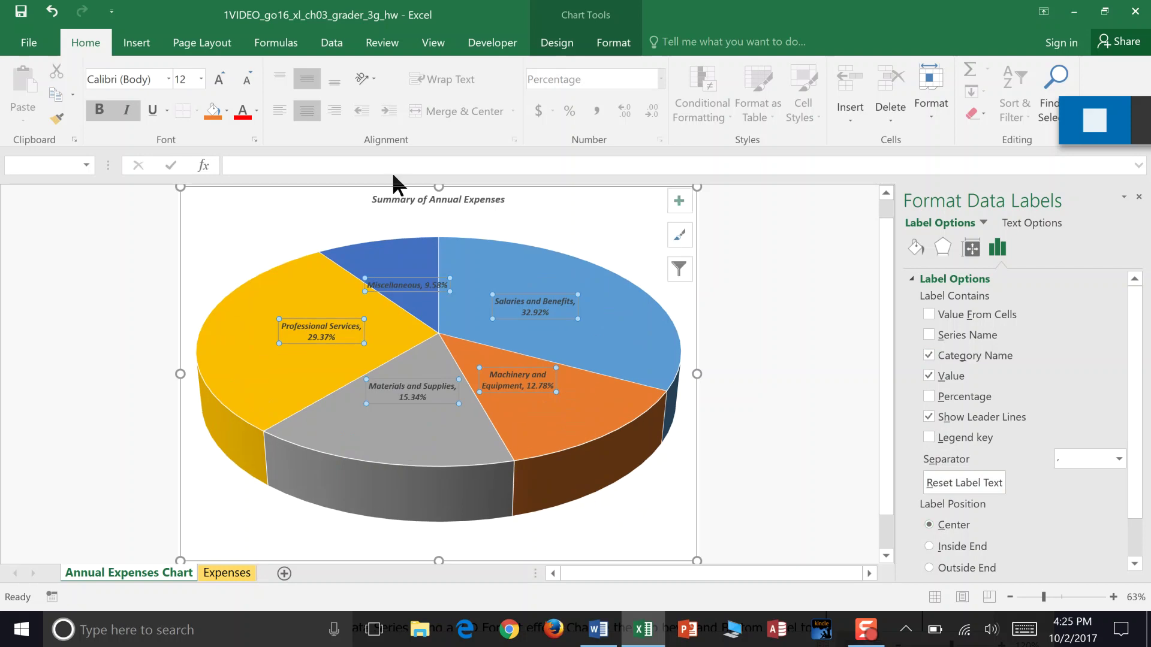
pyautogui.click(22, 17)
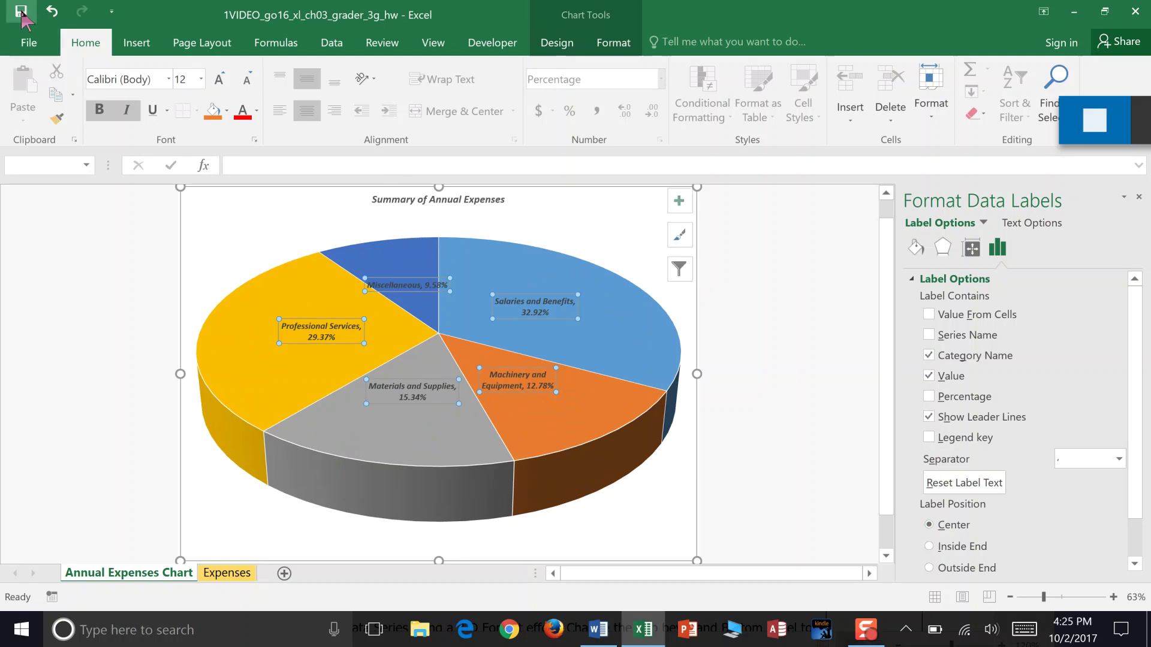
pyautogui.click(602, 637)
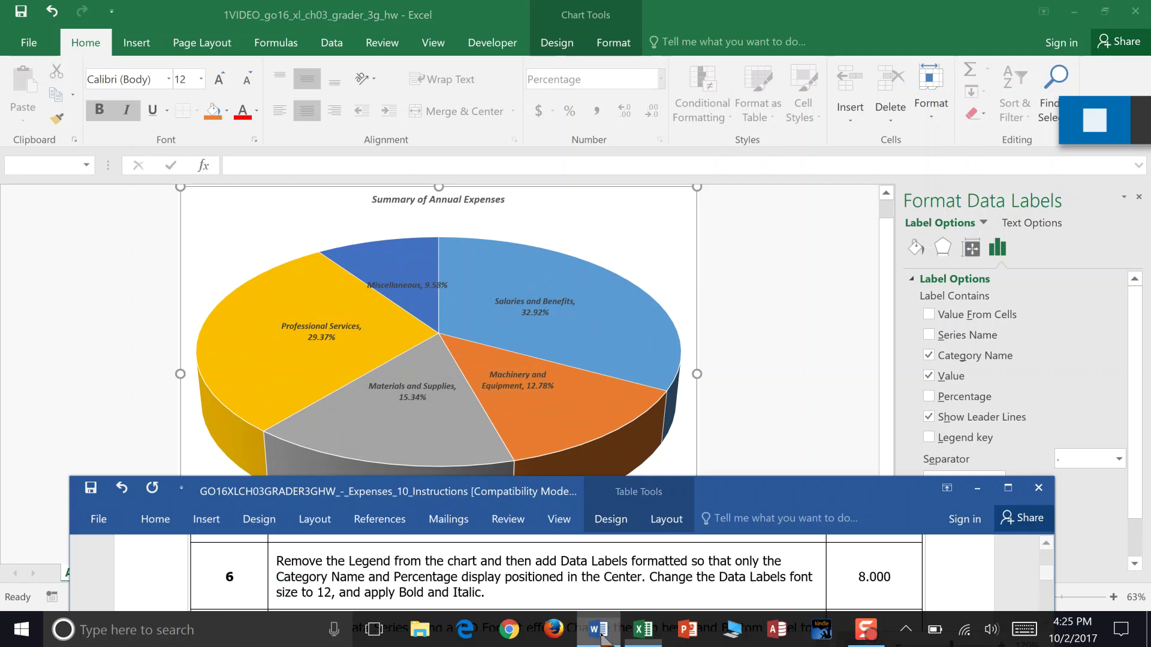